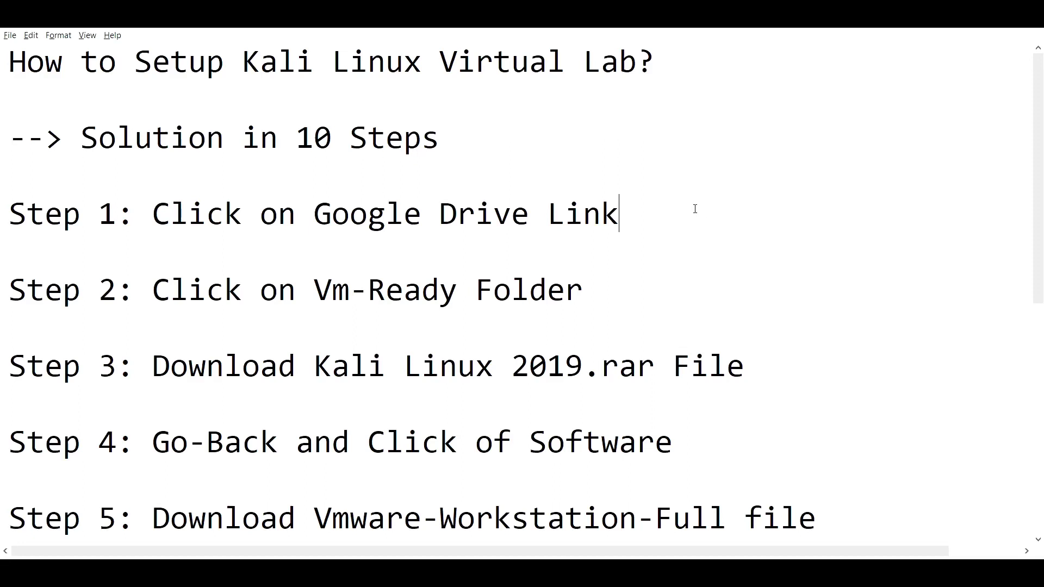
# Highlight the Google Drive link in step 1 and the Kali Linux 2019.rar name in step 3.
pyautogui.moveTo(667, 200); pyautogui.dragTo(189, 210)
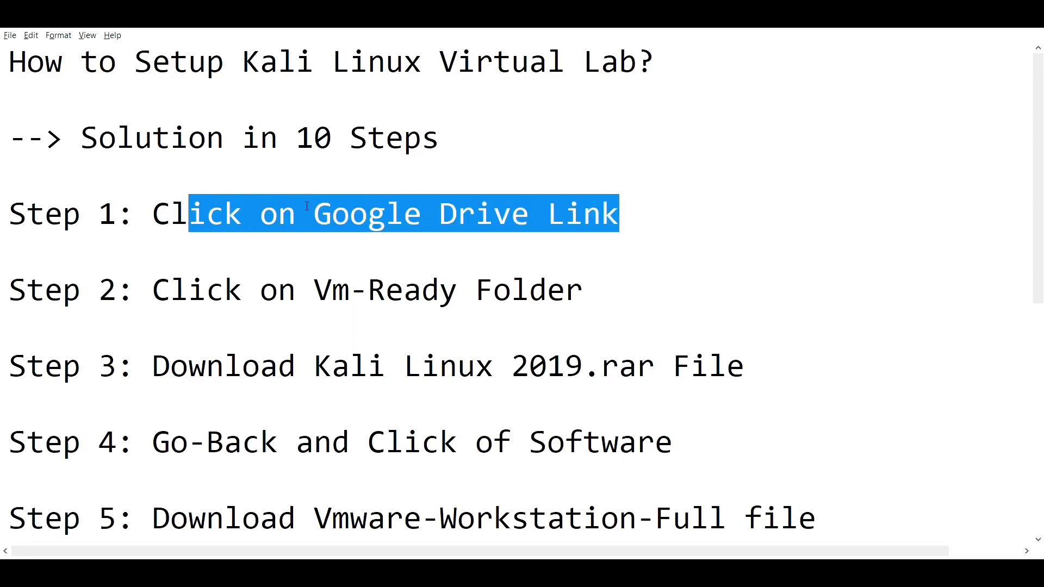
pyautogui.click(723, 215)
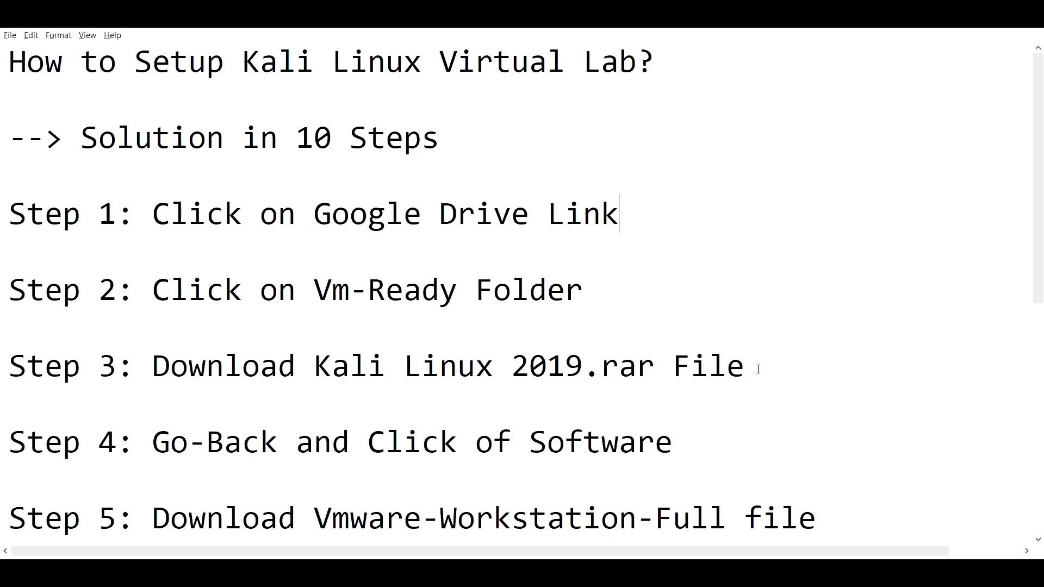
pyautogui.moveTo(758, 369); pyautogui.dragTo(314, 370)
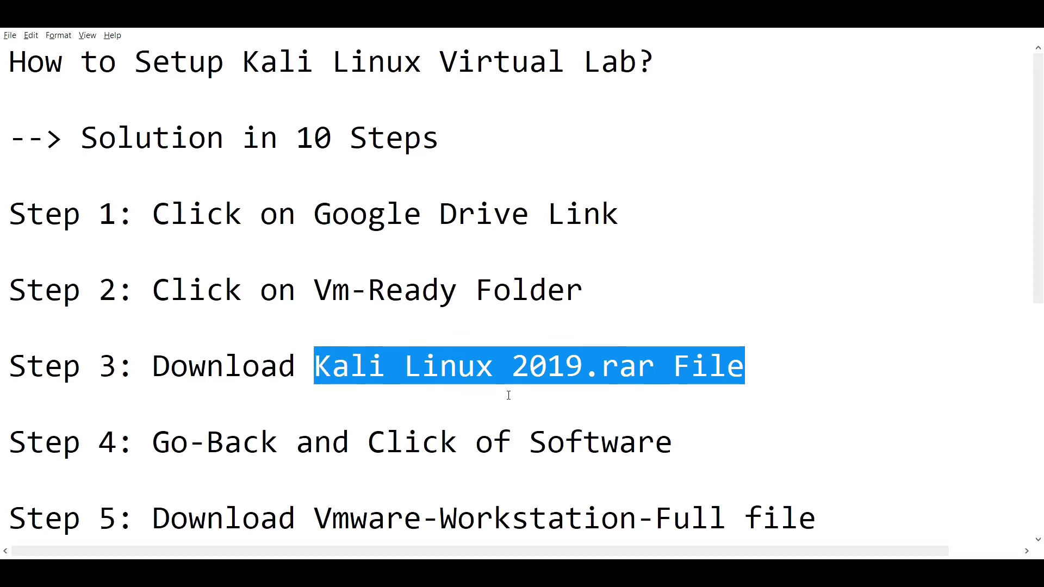
pyautogui.click(650, 387)
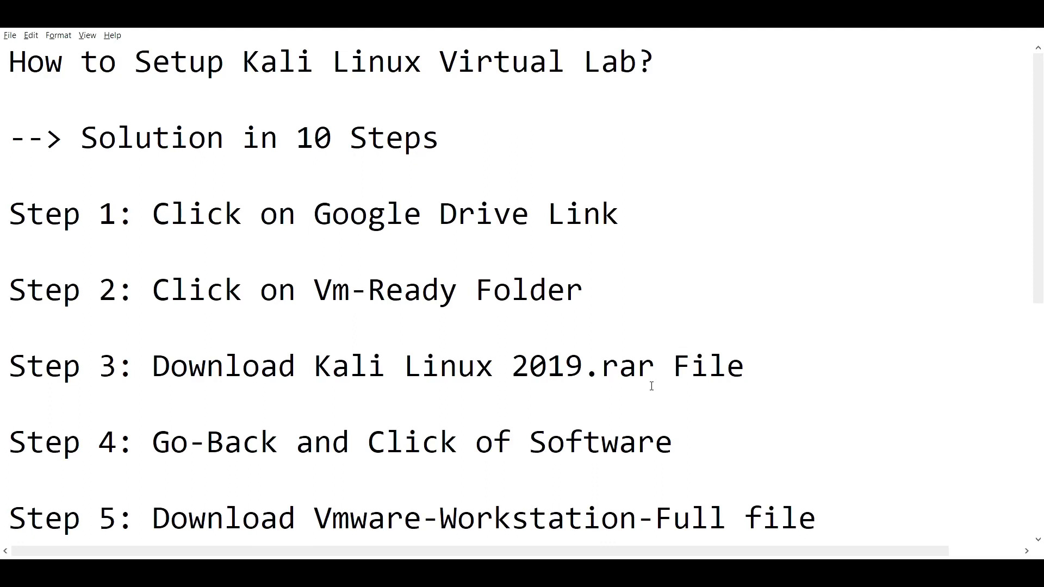
# Highlight Software in step 4, Vmware-Workstation-Full in steps 5 and 6, and Kali Linux 2019.rar in step 7.
pyautogui.scroll(-1, 652, 386)
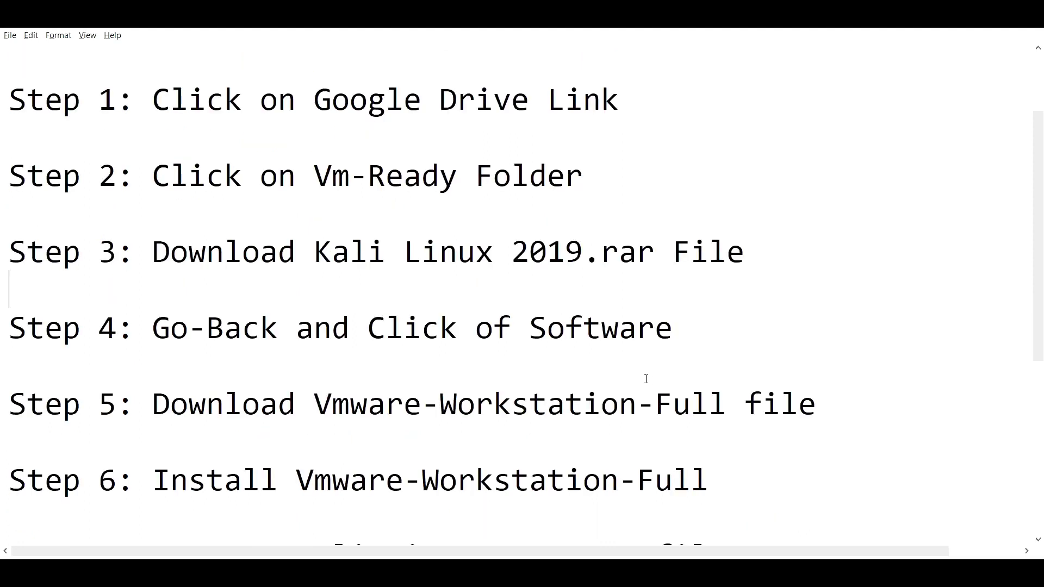
pyautogui.moveTo(530, 327); pyautogui.dragTo(682, 326)
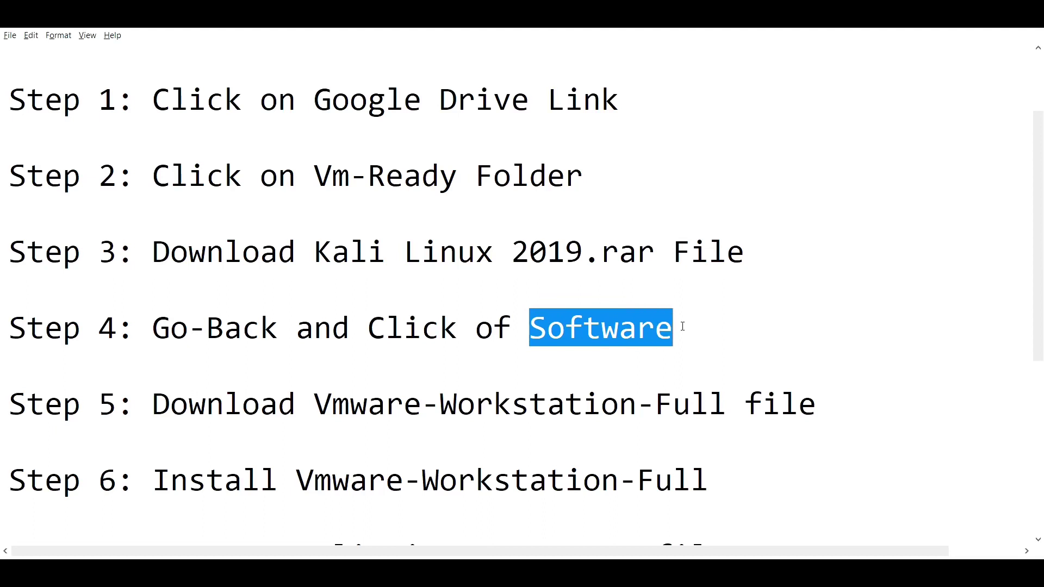
pyautogui.click(321, 398)
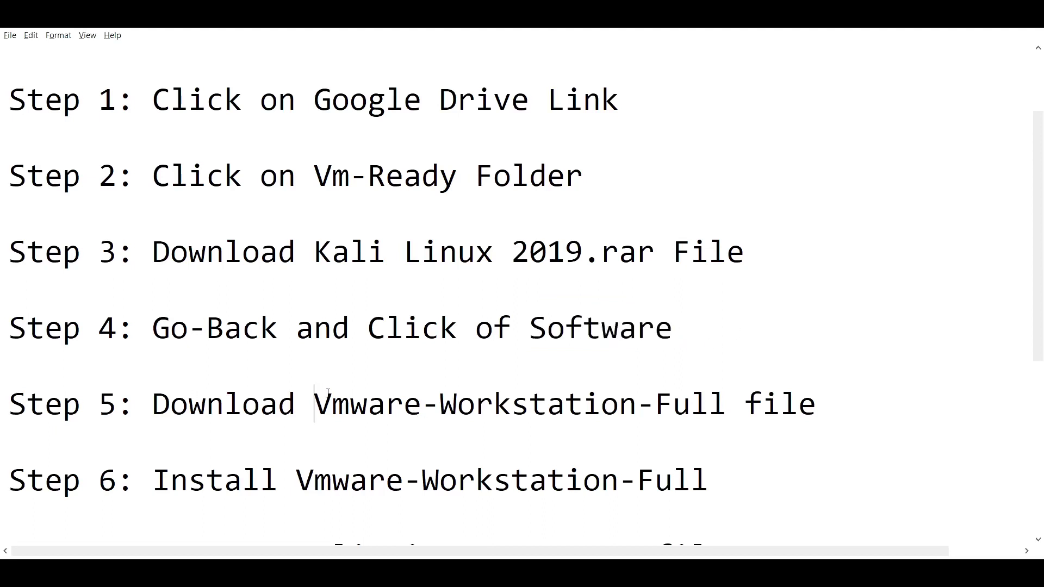
pyautogui.moveTo(328, 392); pyautogui.dragTo(737, 394)
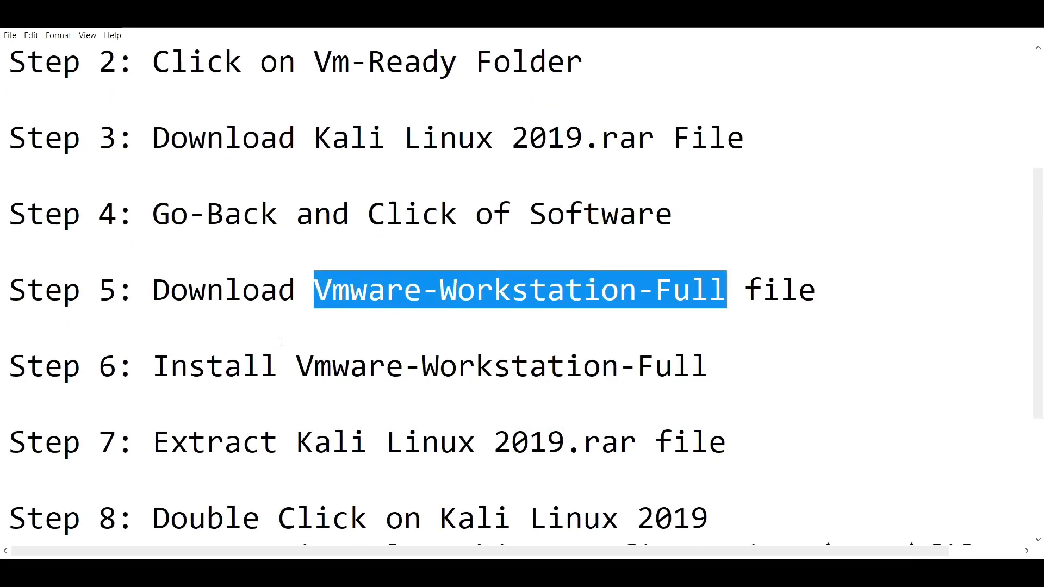
pyautogui.moveTo(296, 363); pyautogui.dragTo(714, 364)
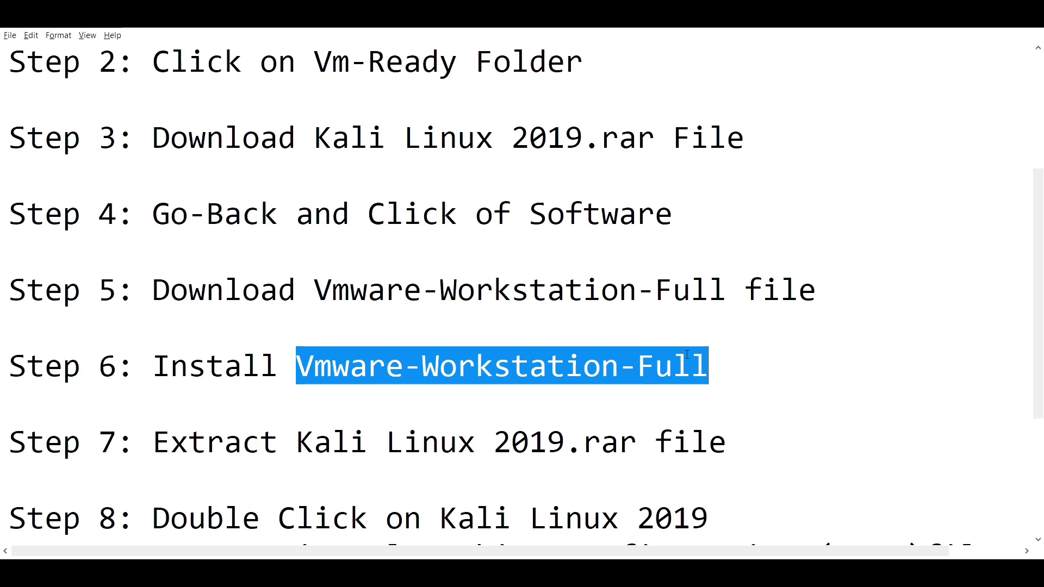
pyautogui.moveTo(297, 426); pyautogui.dragTo(637, 429)
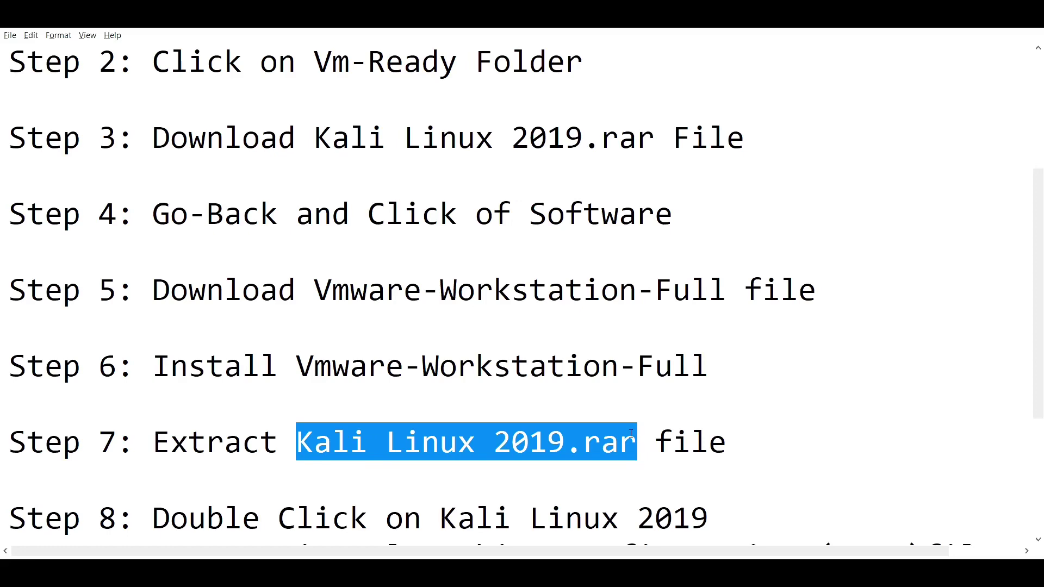
# Highlight step 8's .vmx configuration file description and its (3kb) file size.
pyautogui.scroll(-2, 626, 436)
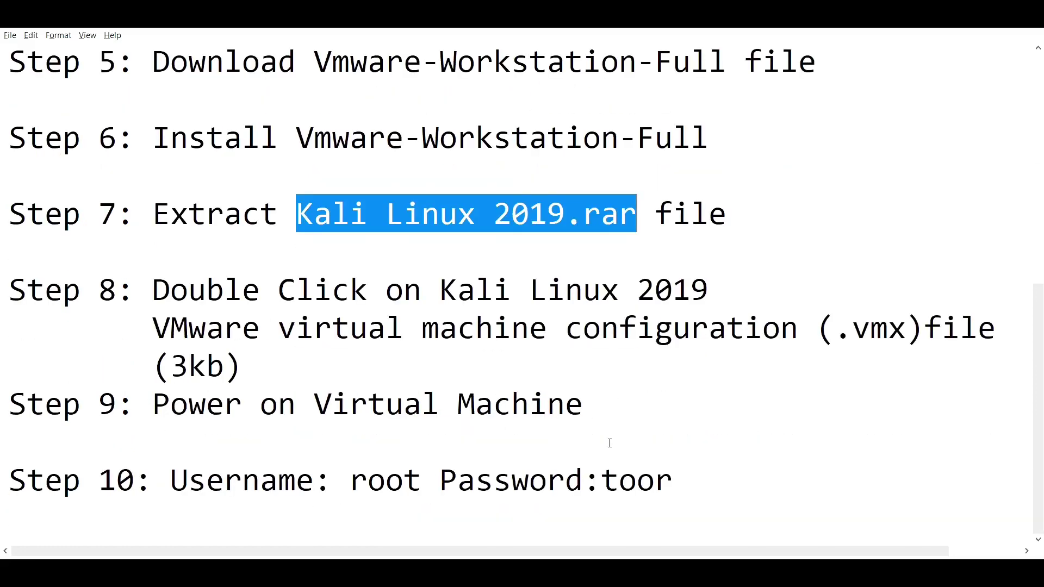
pyautogui.scroll(1, 610, 443)
pyautogui.moveTo(440, 404); pyautogui.dragTo(711, 388)
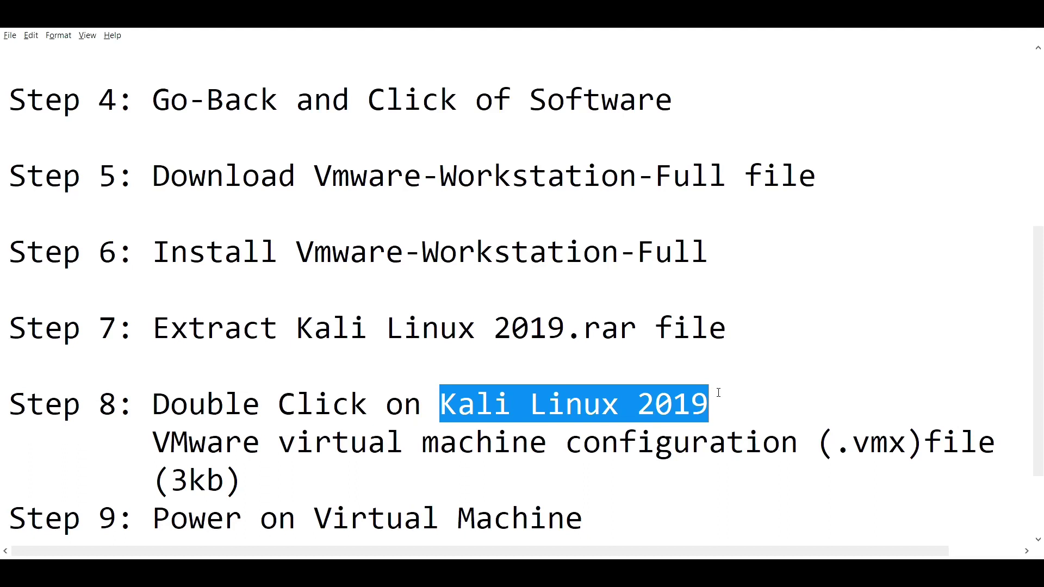
pyautogui.moveTo(154, 430); pyautogui.dragTo(930, 426)
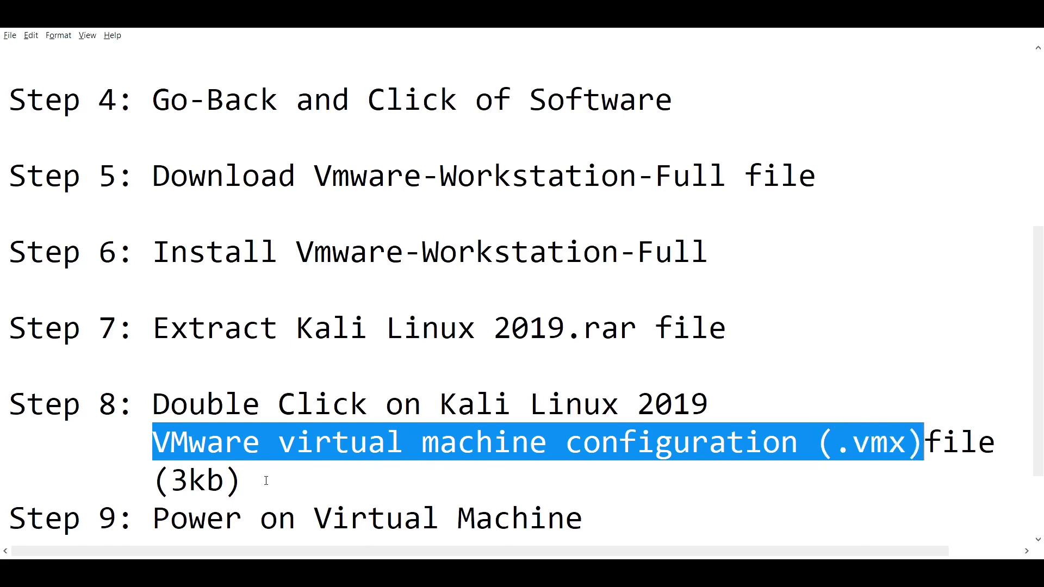
pyautogui.moveTo(263, 478); pyautogui.dragTo(136, 478)
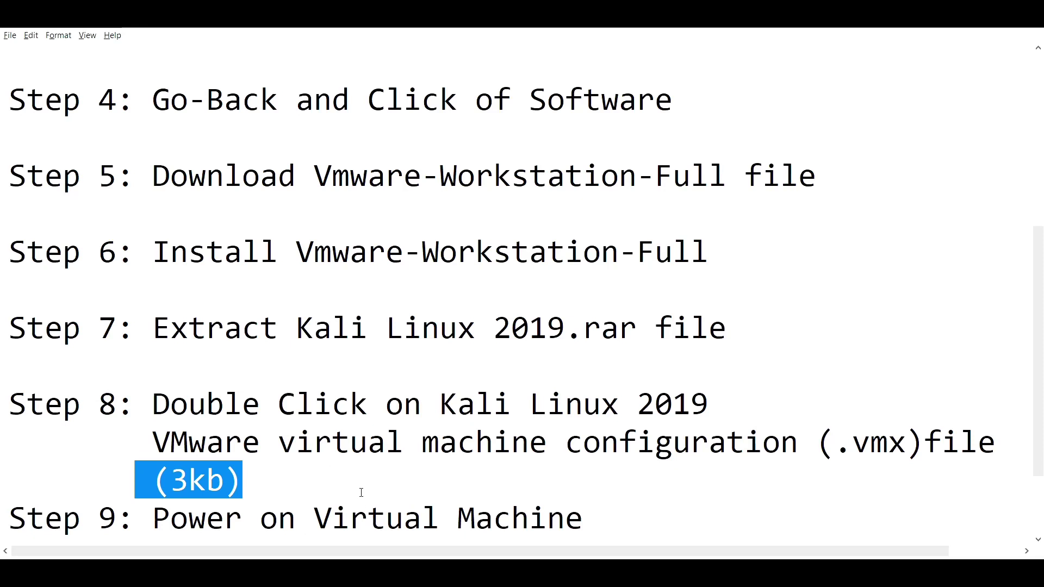
# Highlight step 10's login username and password, then the Google Drive Link text in step 1.
pyautogui.scroll(-1, 359, 492)
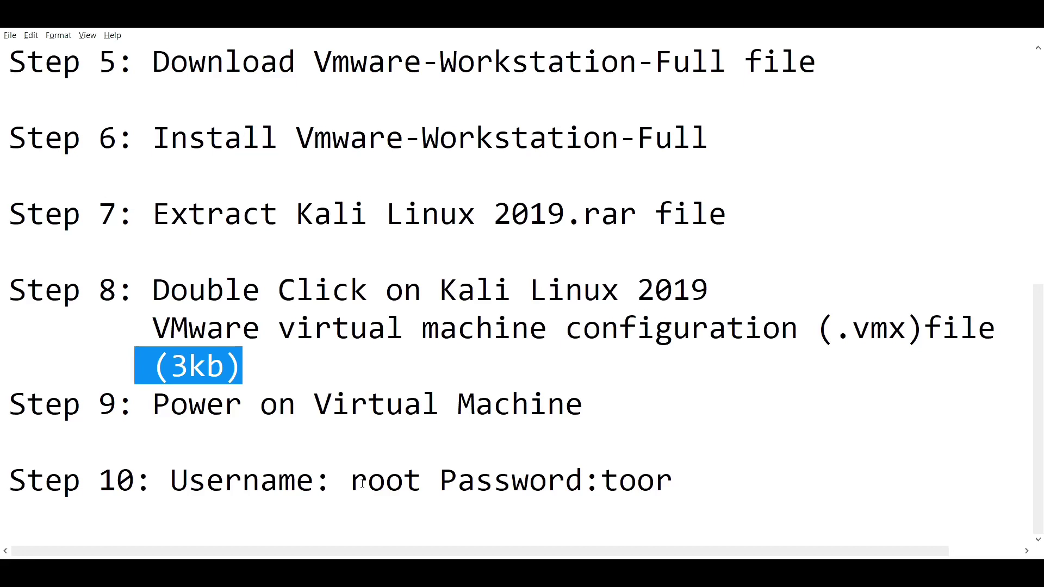
pyautogui.moveTo(351, 482); pyautogui.dragTo(422, 484)
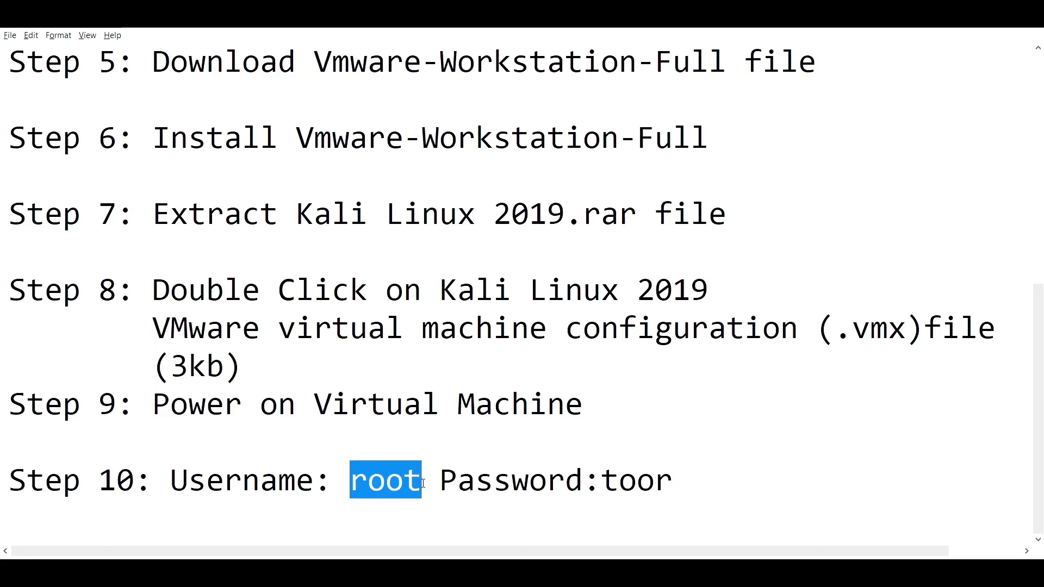
pyautogui.moveTo(599, 479); pyautogui.dragTo(680, 478)
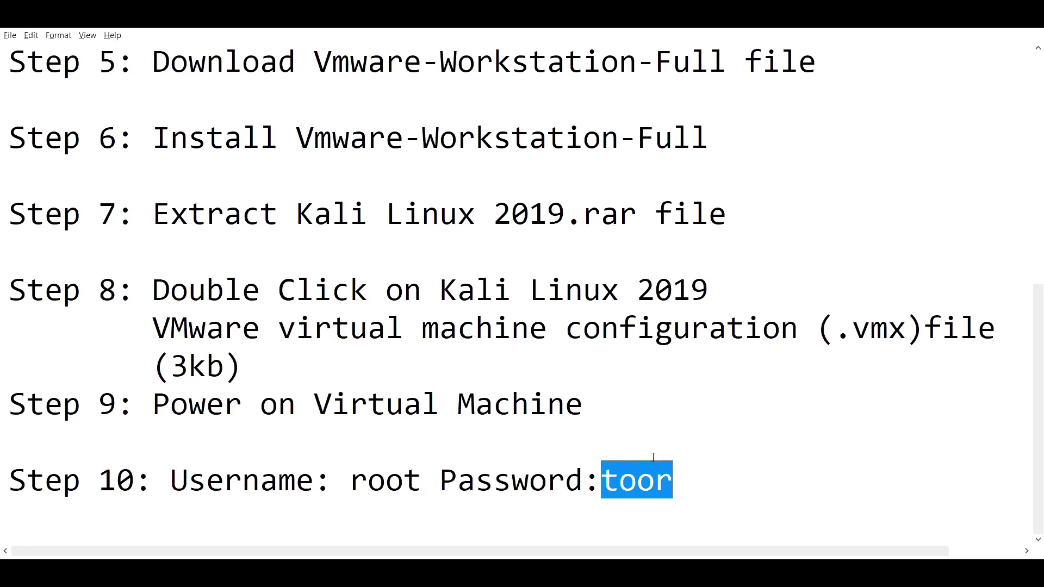
pyautogui.scroll(2, 646, 443)
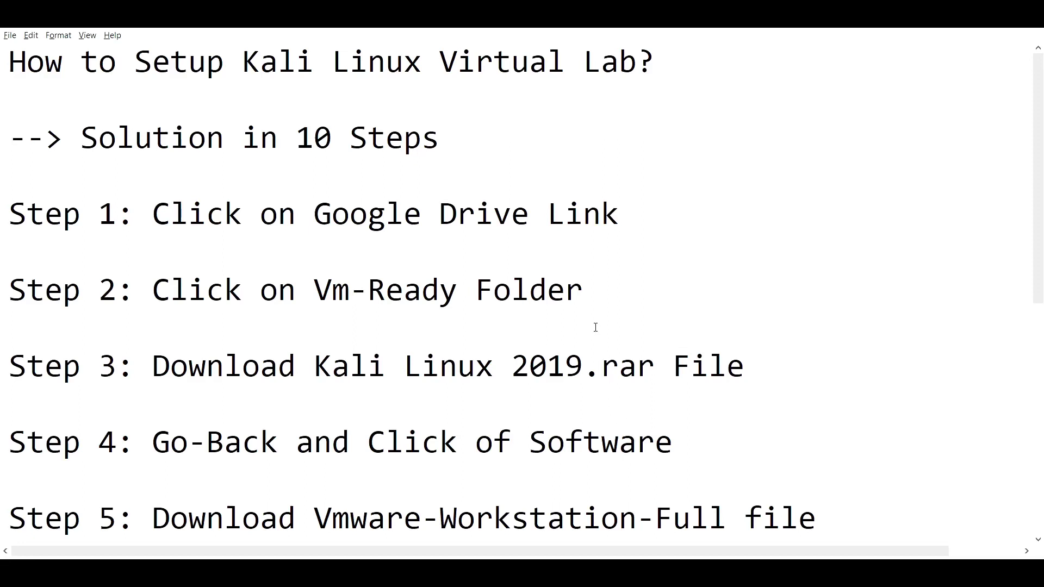
pyautogui.moveTo(630, 216); pyautogui.dragTo(314, 215)
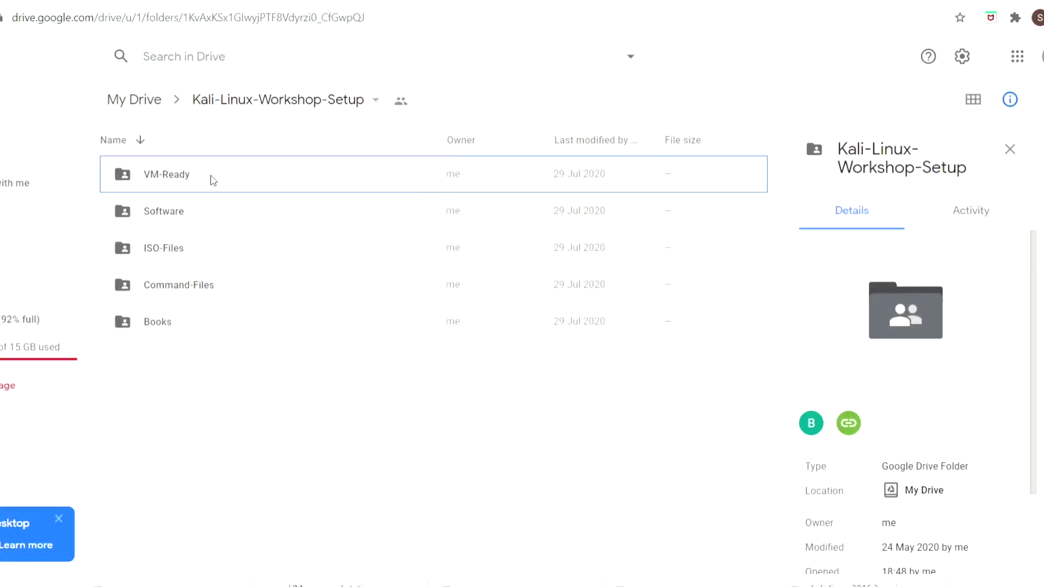
# Open VM-Ready and view the actions for Kali Linux 2019.rar without choosing one.
pyautogui.click(187, 175)
pyautogui.doubleClick(187, 175)
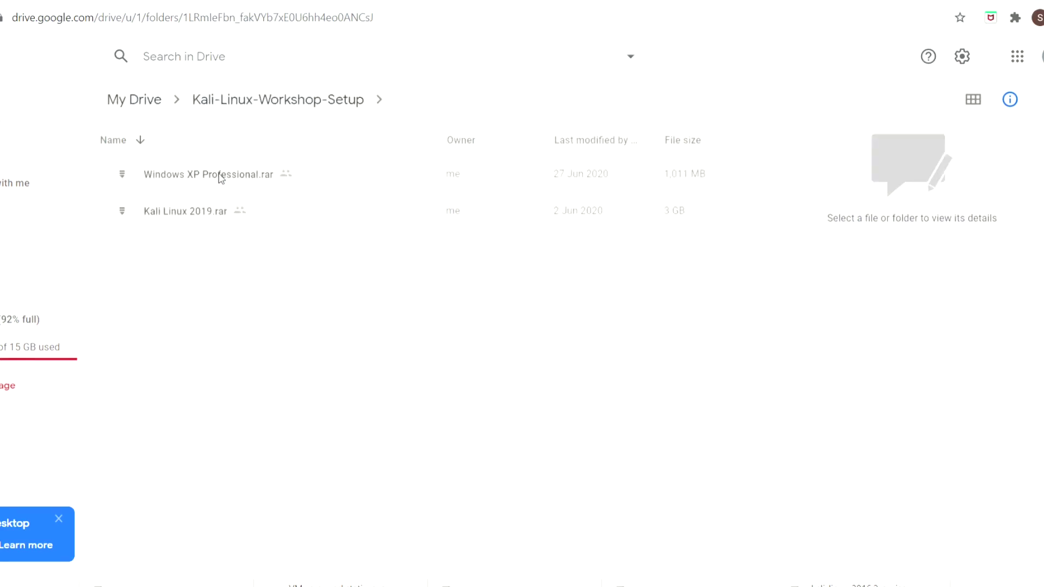
pyautogui.click(205, 216)
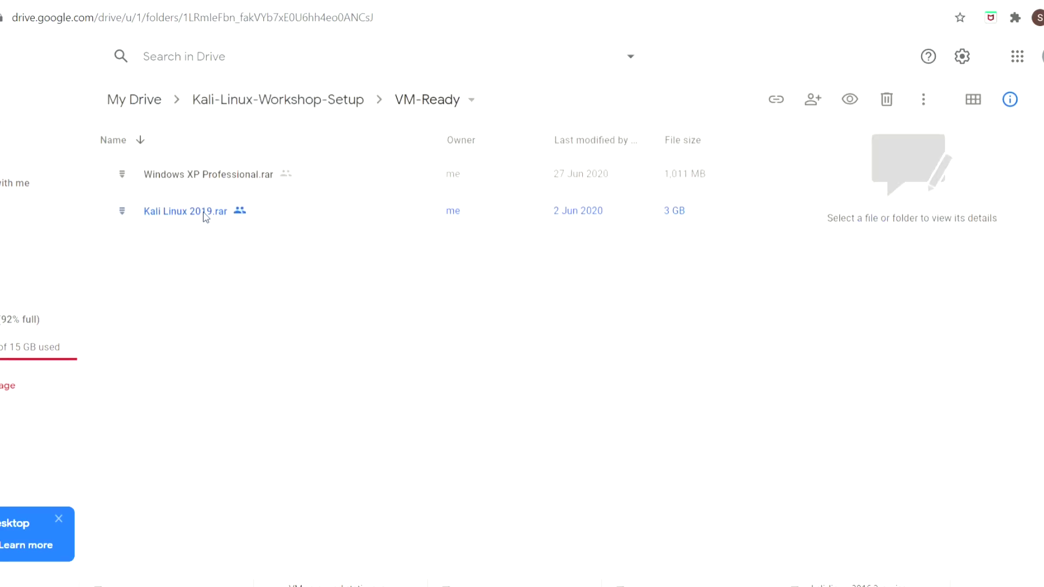
pyautogui.rightClick(206, 216)
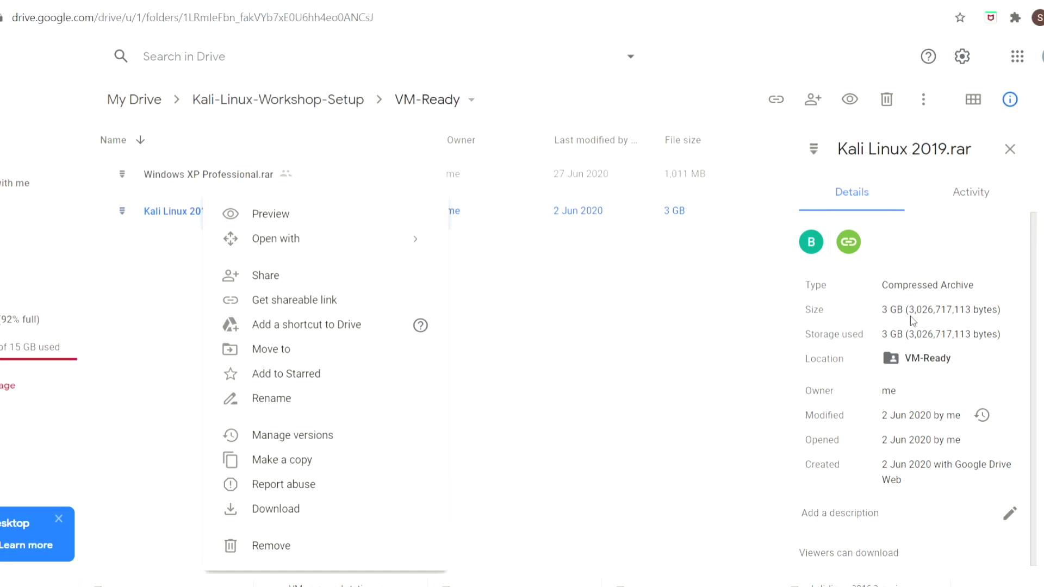
pyautogui.click(642, 299)
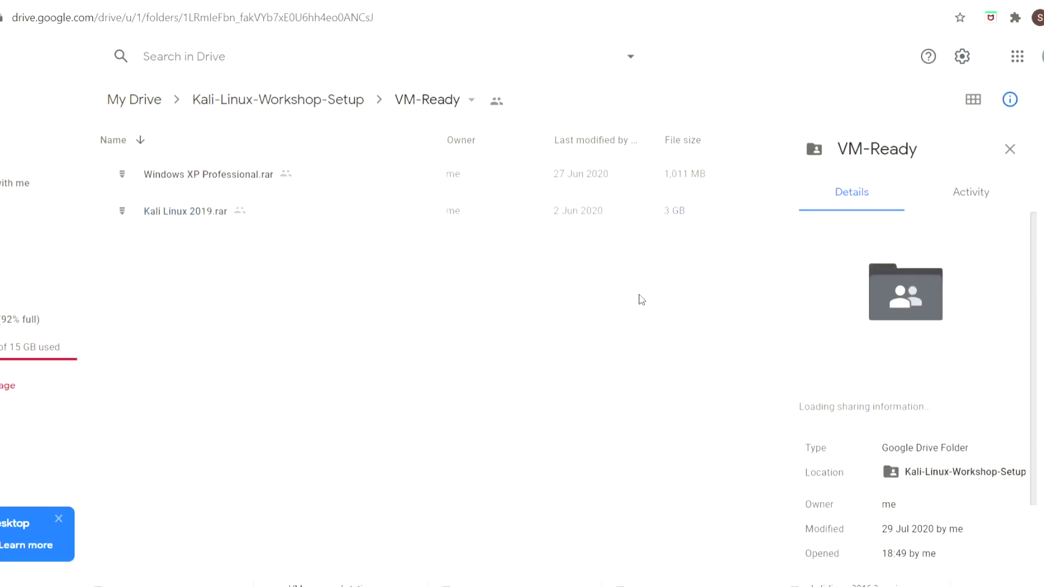
# Download the VMware Workstation installer from the Drive Software folder.
pyautogui.click(351, 100)
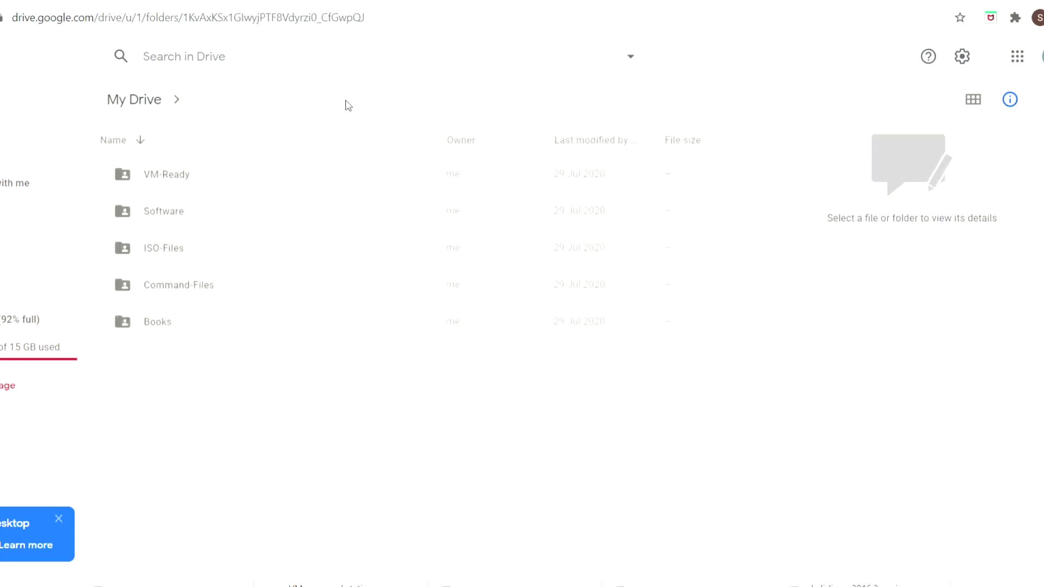
pyautogui.doubleClick(156, 212)
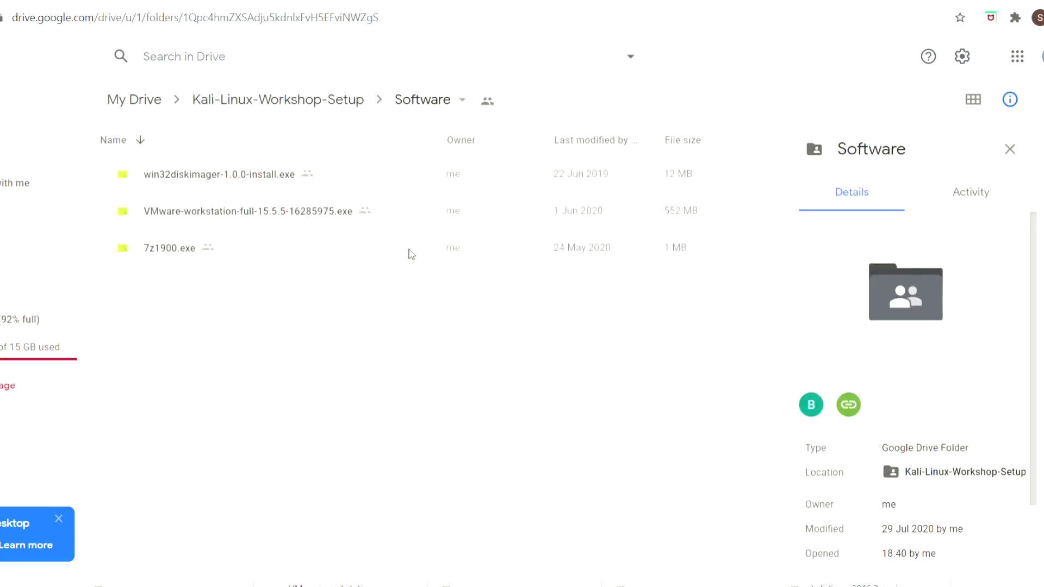
pyautogui.rightClick(335, 219)
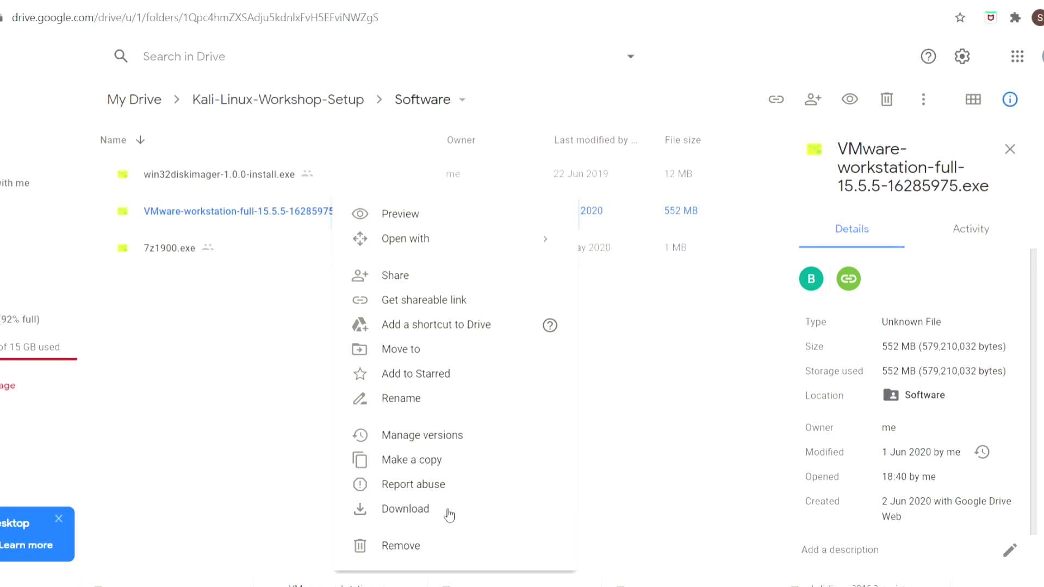
pyautogui.click(640, 383)
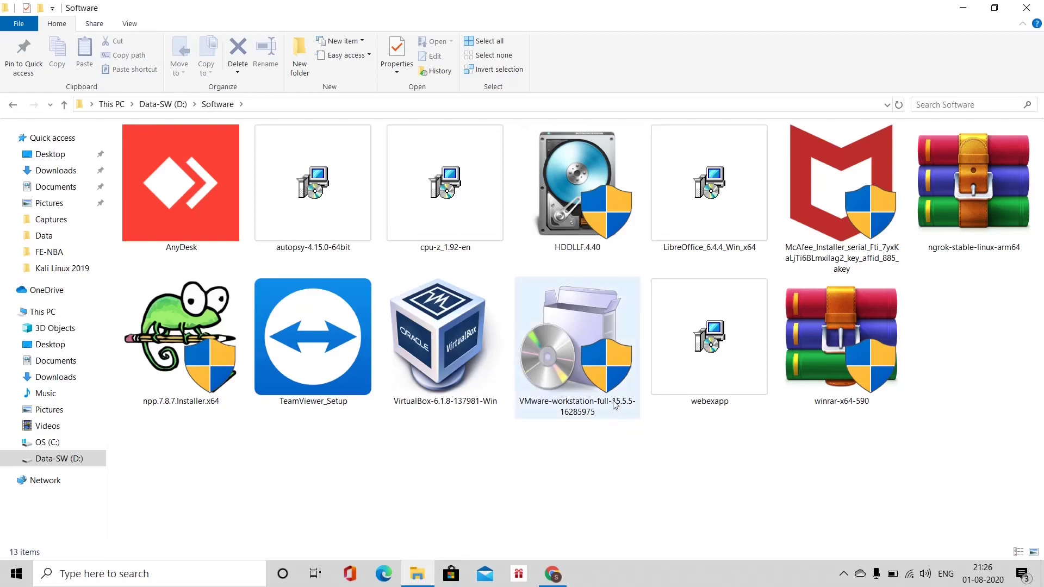
# Launch VMware-workstation-full-15.5.5-16285975 and advance past the Welcome page.
pyautogui.click(583, 385)
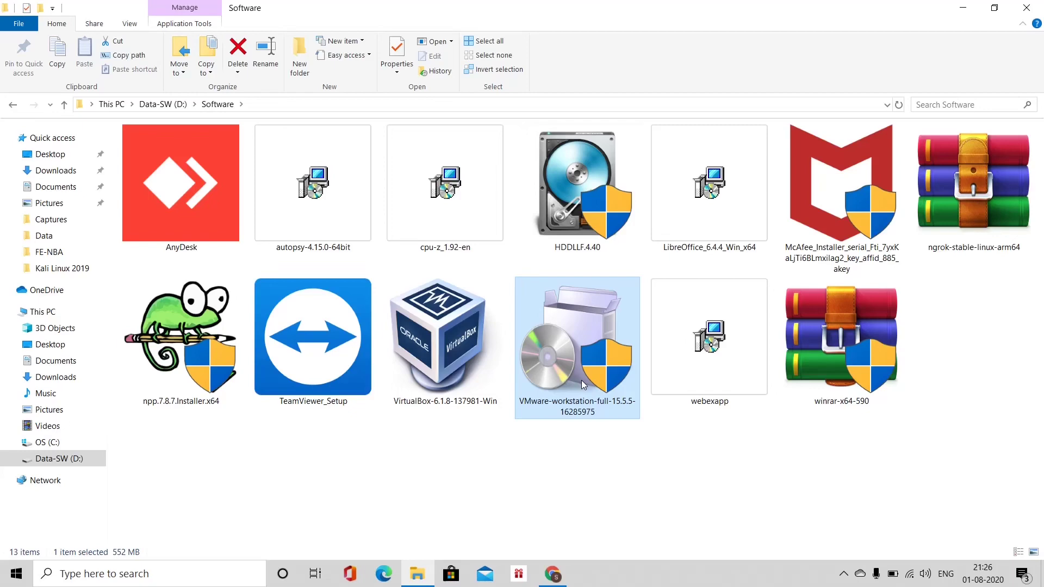
pyautogui.doubleClick(583, 385)
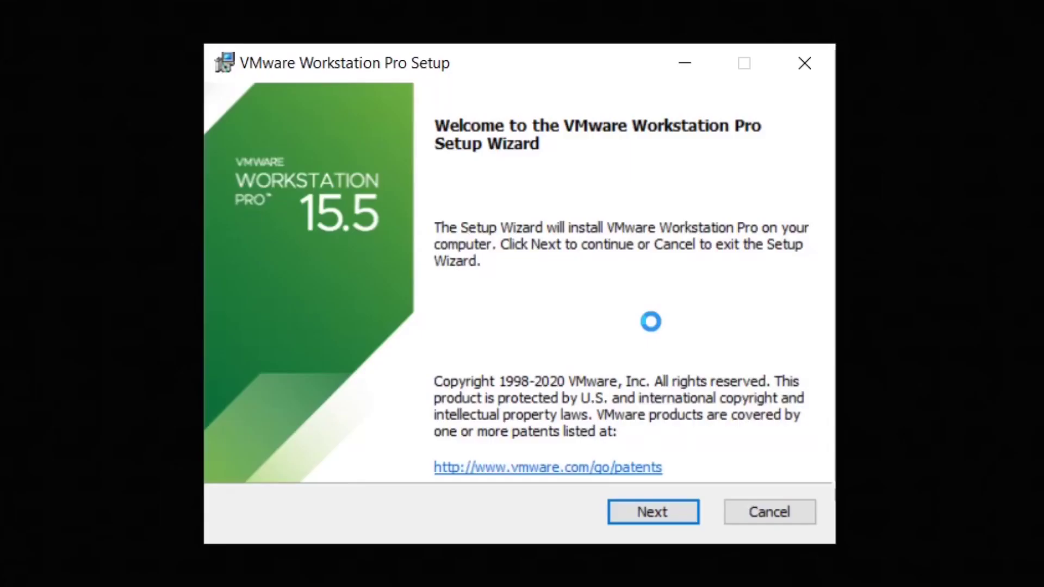
pyautogui.click(683, 507)
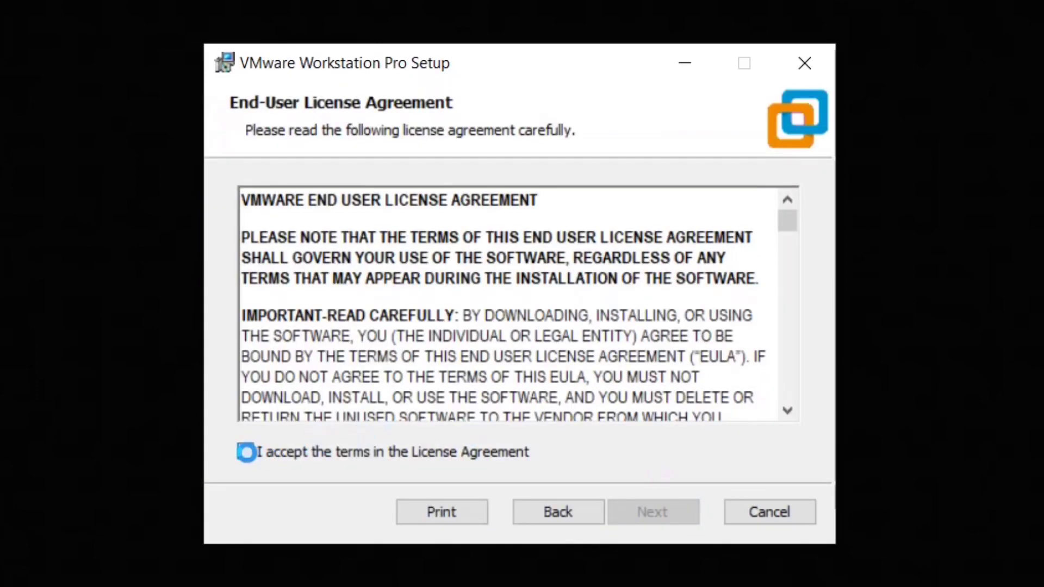
# Accept the licence, keep default user experience and shortcut settings, install, and finish the wizard.
pyautogui.click(246, 452)
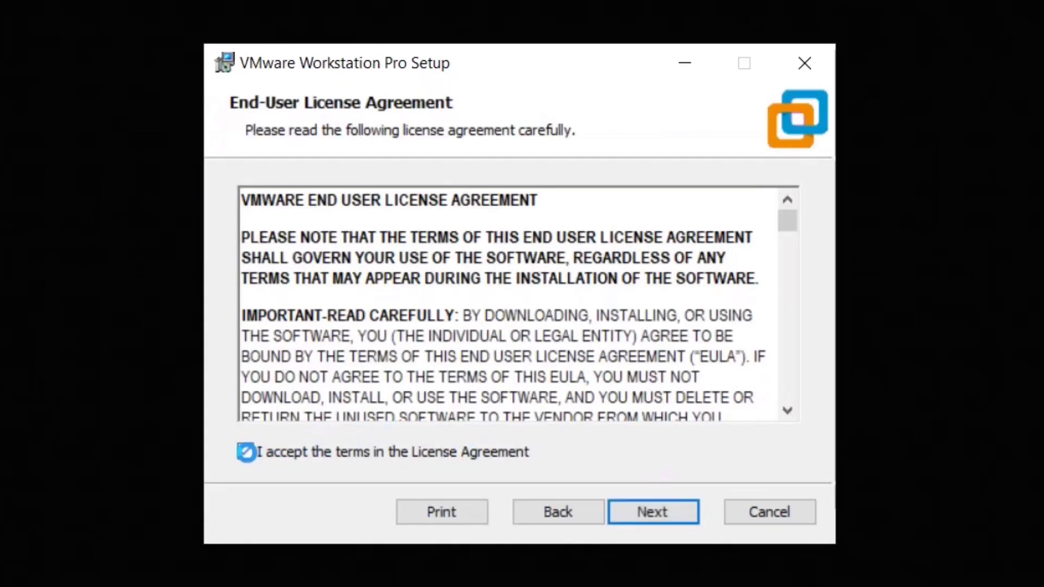
pyautogui.click(634, 511)
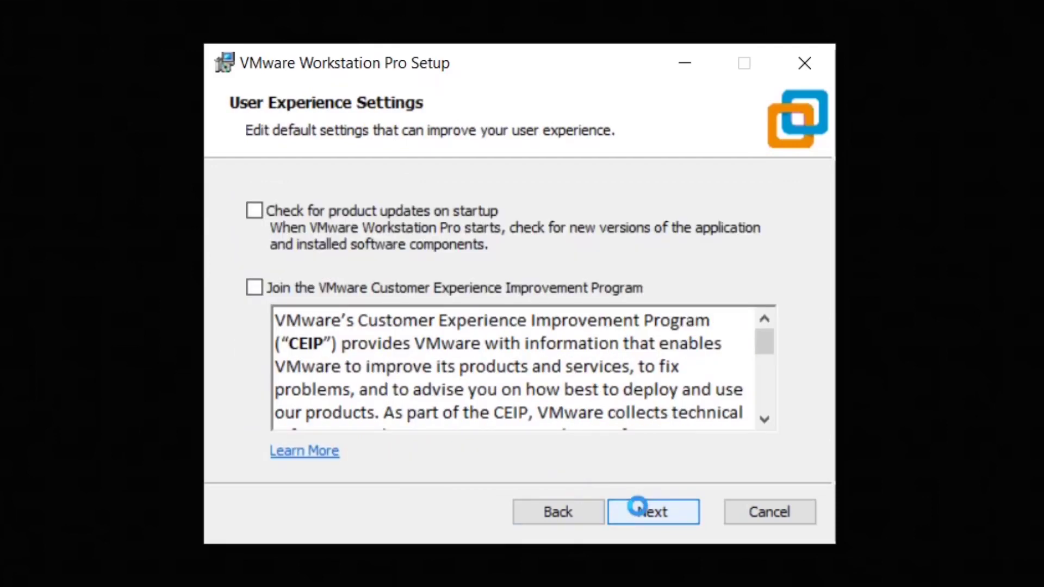
pyautogui.click(637, 508)
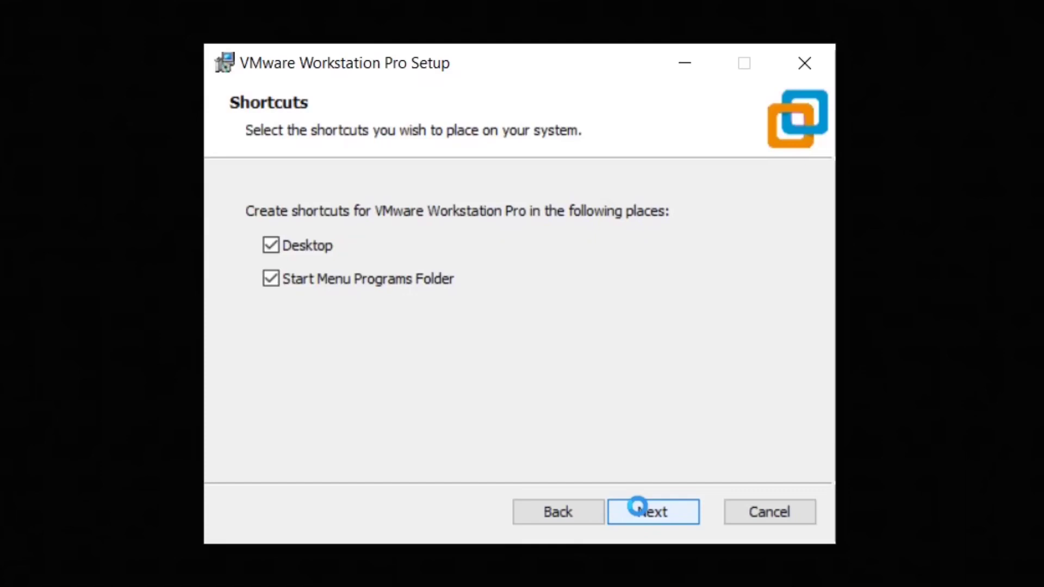
pyautogui.click(638, 509)
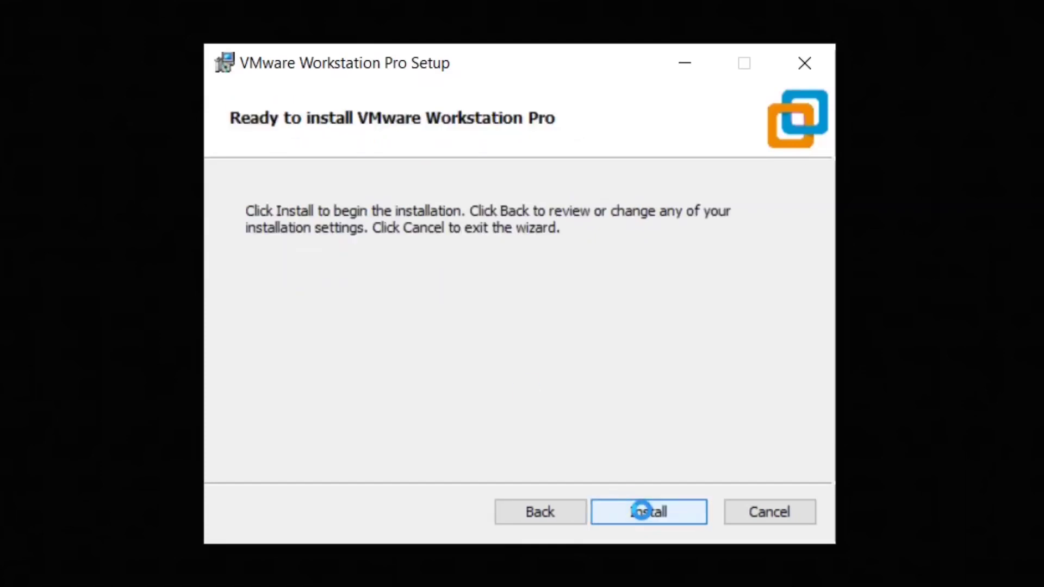
pyautogui.click(641, 511)
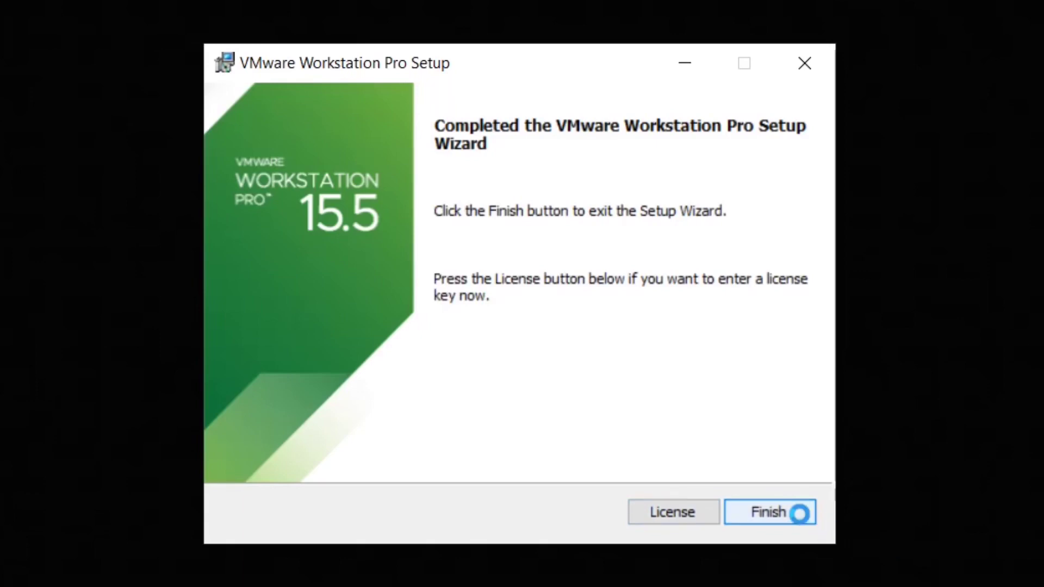
pyautogui.click(800, 514)
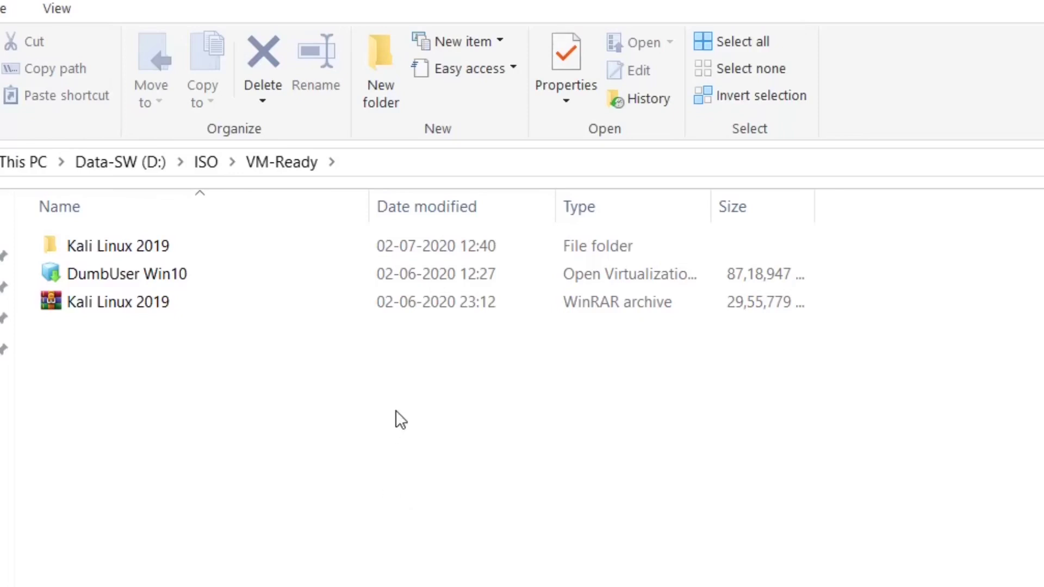
# Open both nested Kali Linux 2019 folders and launch the VM's .vmx configuration file.
pyautogui.click(136, 305)
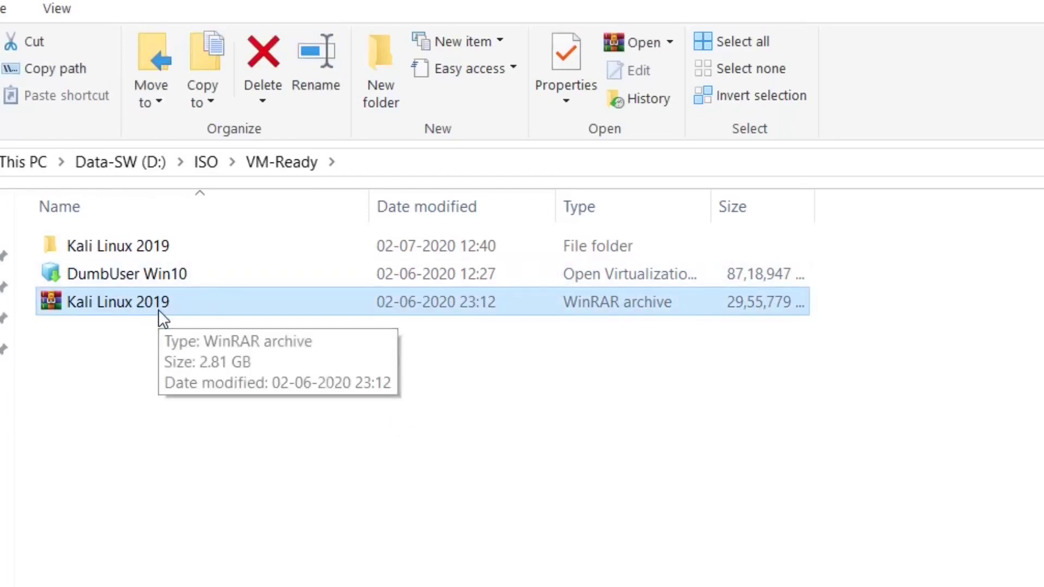
pyautogui.rightClick(158, 311)
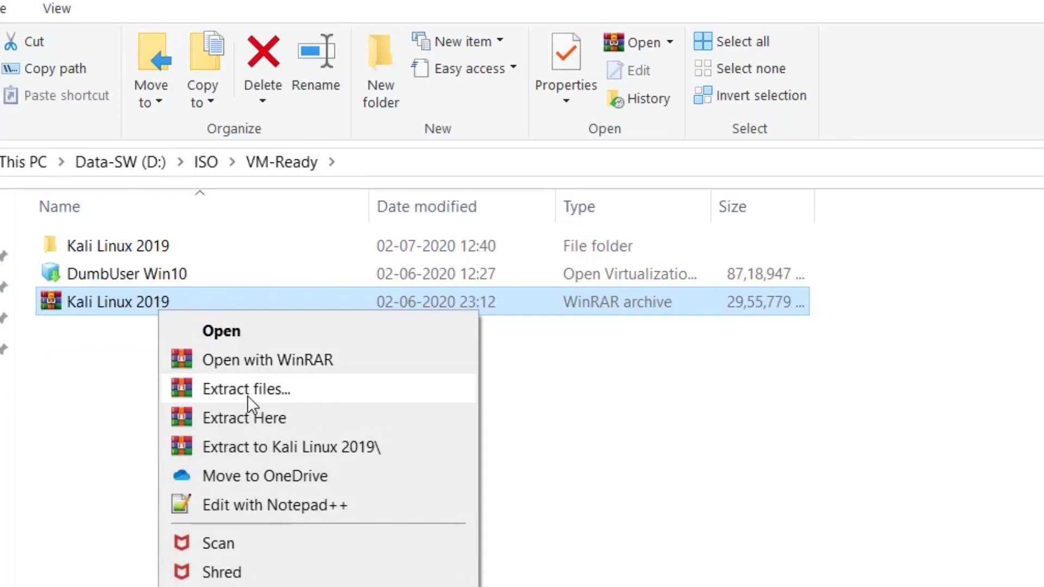
pyautogui.click(106, 365)
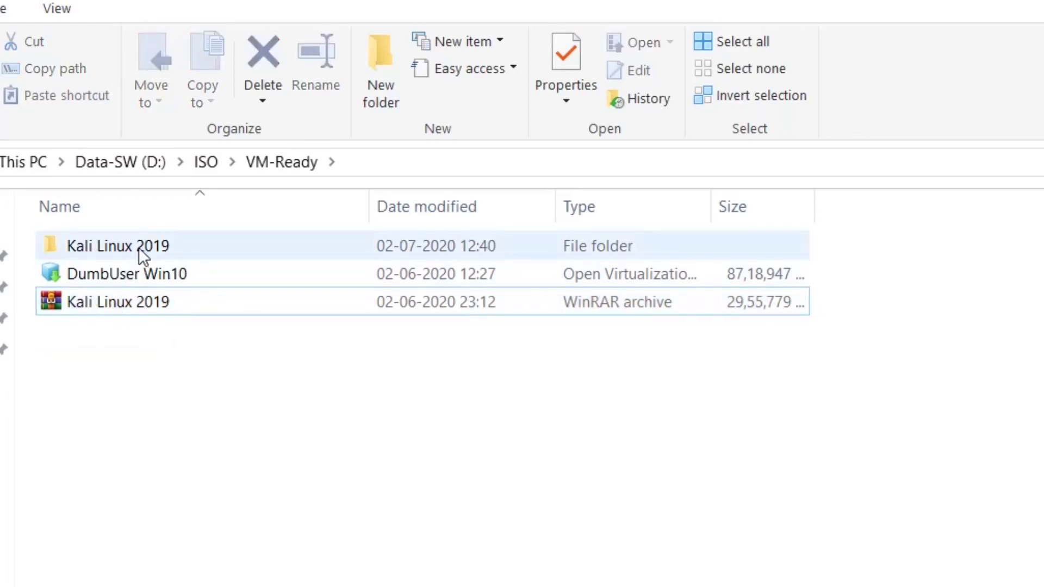
pyautogui.doubleClick(140, 251)
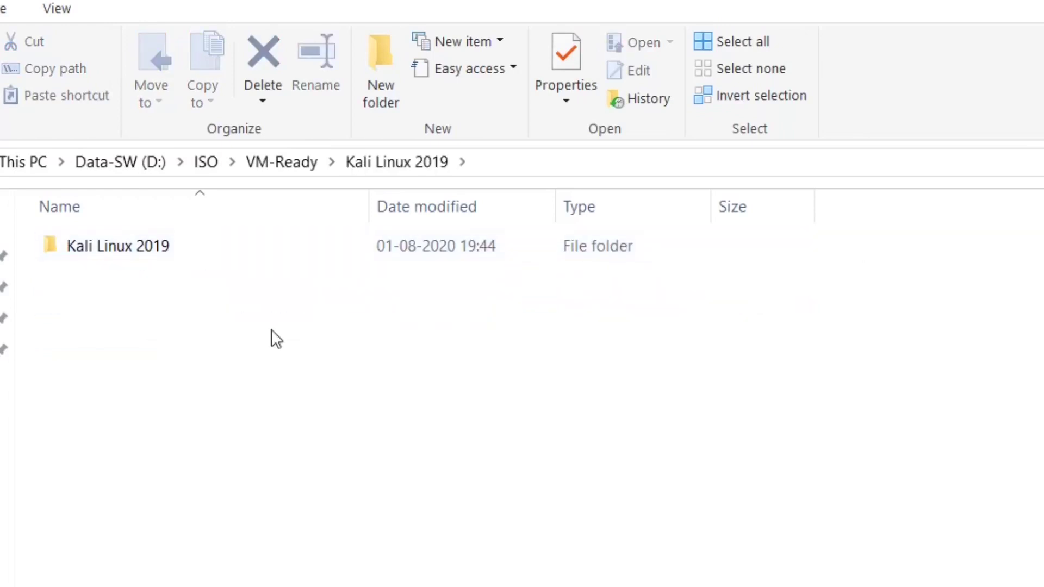
pyautogui.doubleClick(174, 252)
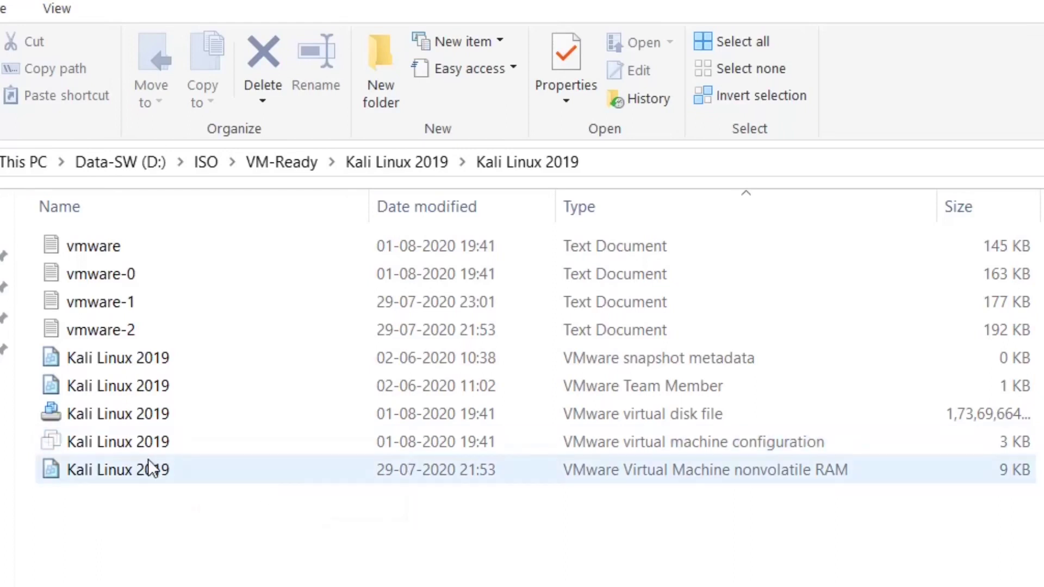
pyautogui.click(131, 444)
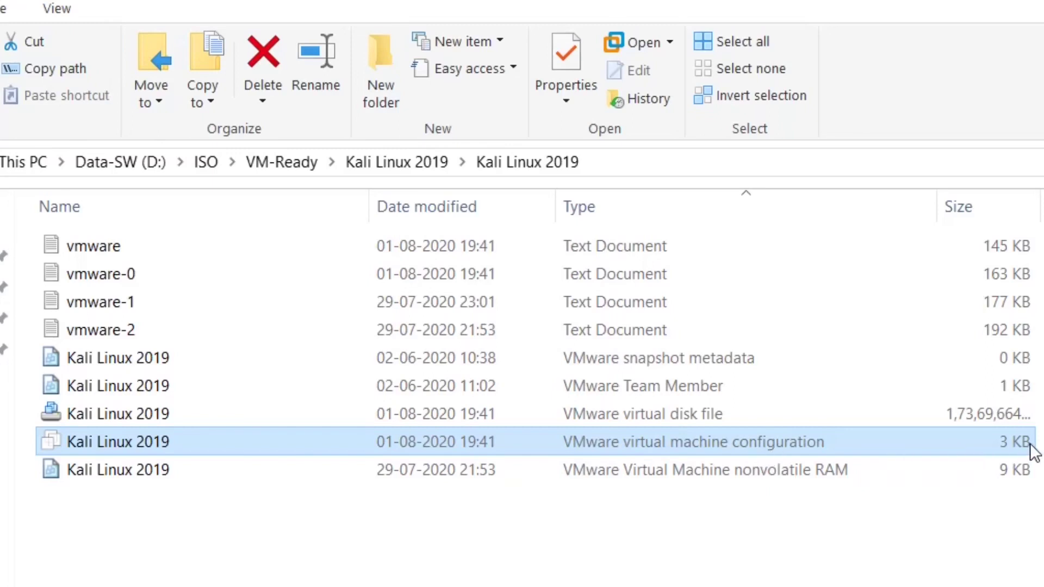
pyautogui.doubleClick(117, 441)
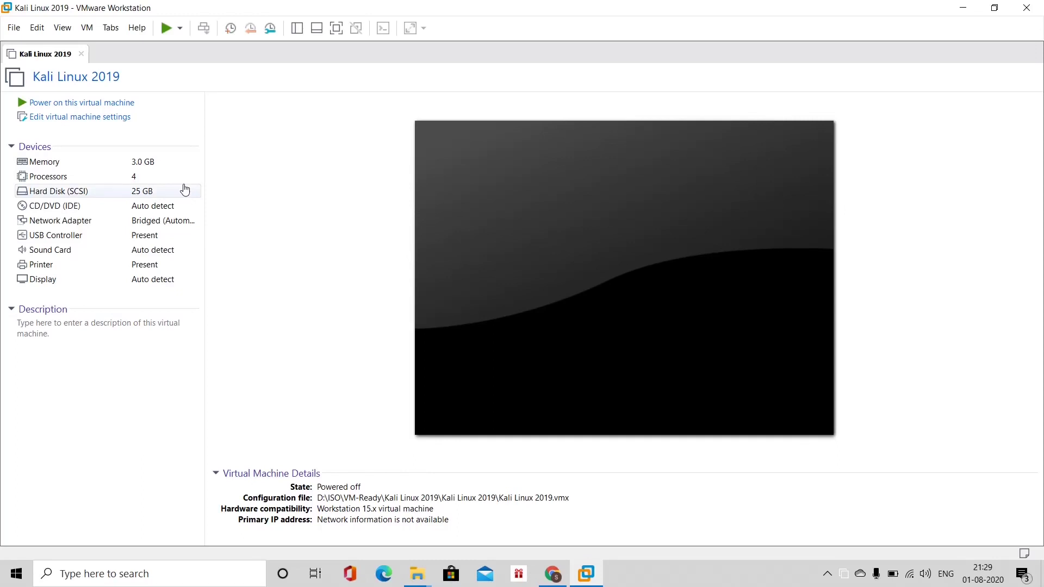
# Select the 3.0 GB Memory entry under the Kali Linux 2019 VM's Devices.
pyautogui.click(160, 163)
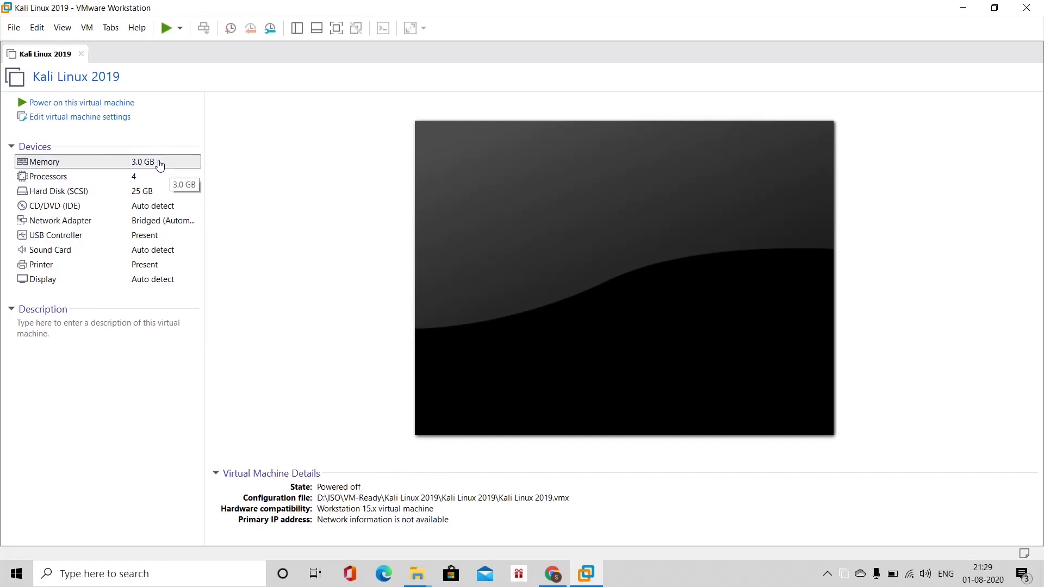
# Lower the memory slider to 2 GB (2048 MB), confirm with OK, and power on the VM.
pyautogui.doubleClick(121, 166)
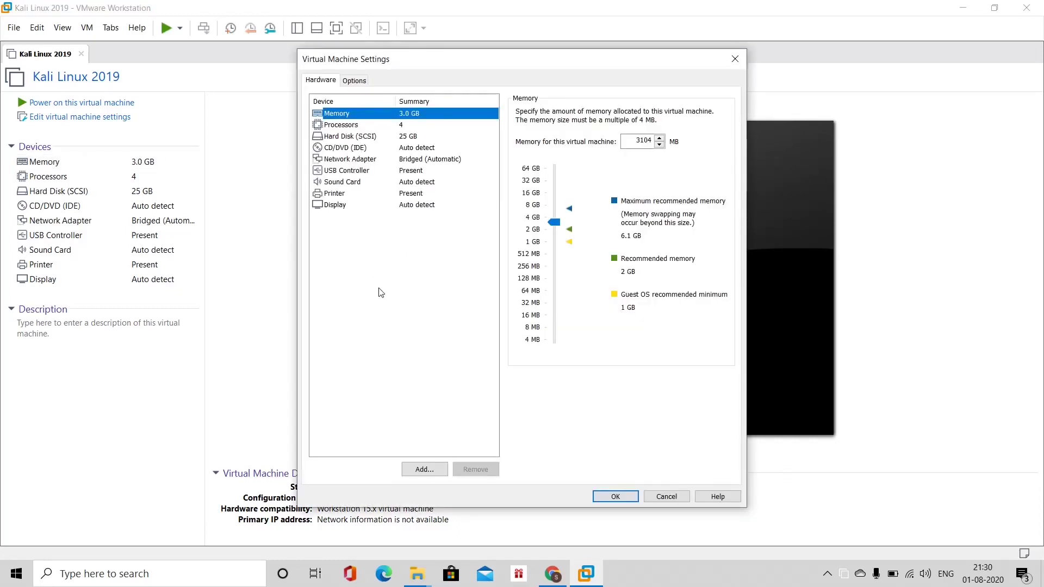
pyautogui.moveTo(556, 221); pyautogui.dragTo(564, 235)
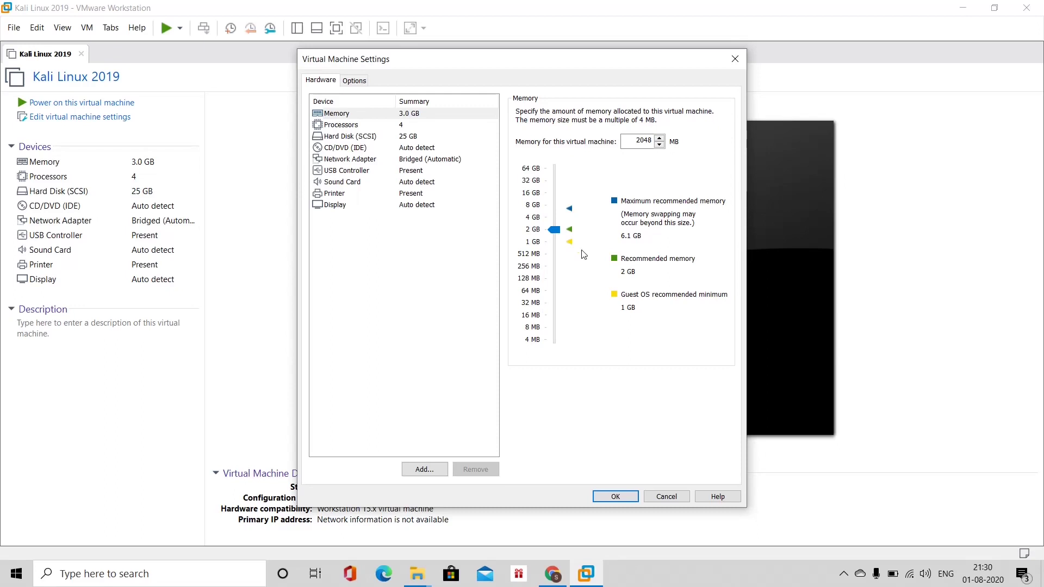
pyautogui.click(611, 496)
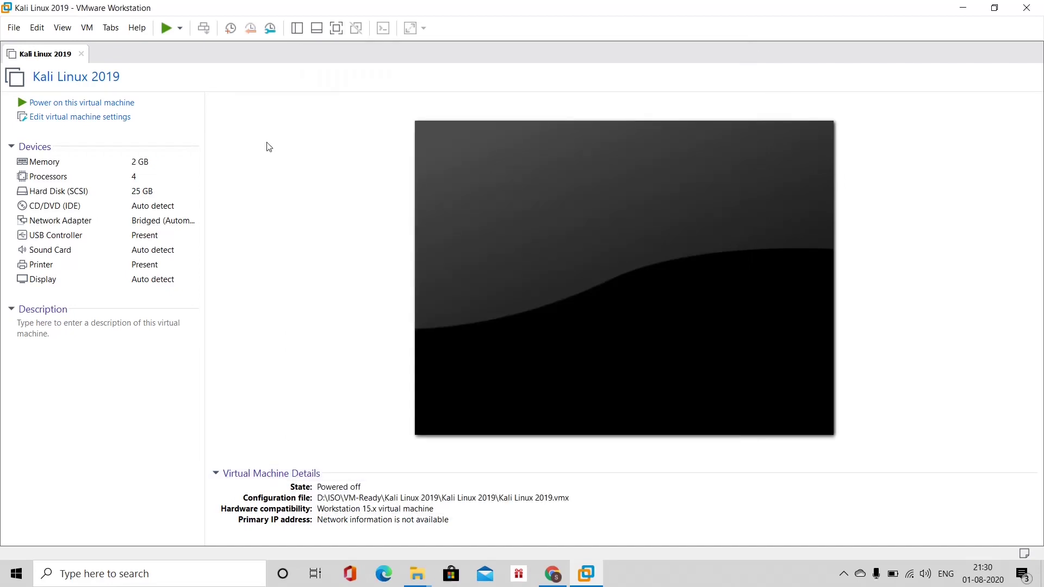
pyautogui.click(111, 109)
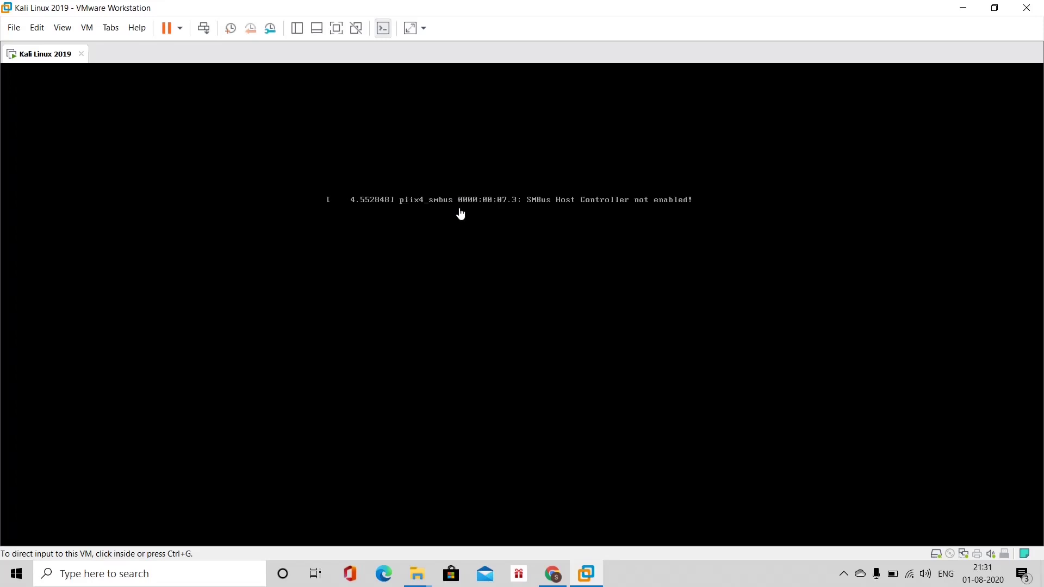
# Capture input in the booting VM, then release it to the host with Ctrl+Alt.
pyautogui.click(461, 213)
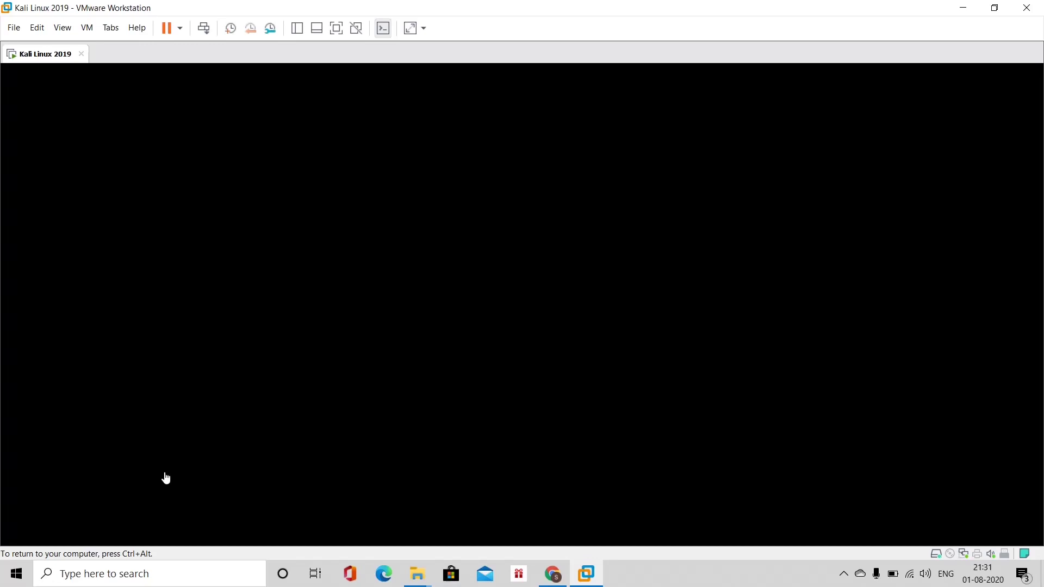
pyautogui.hotkey('ctrl', 'alt')
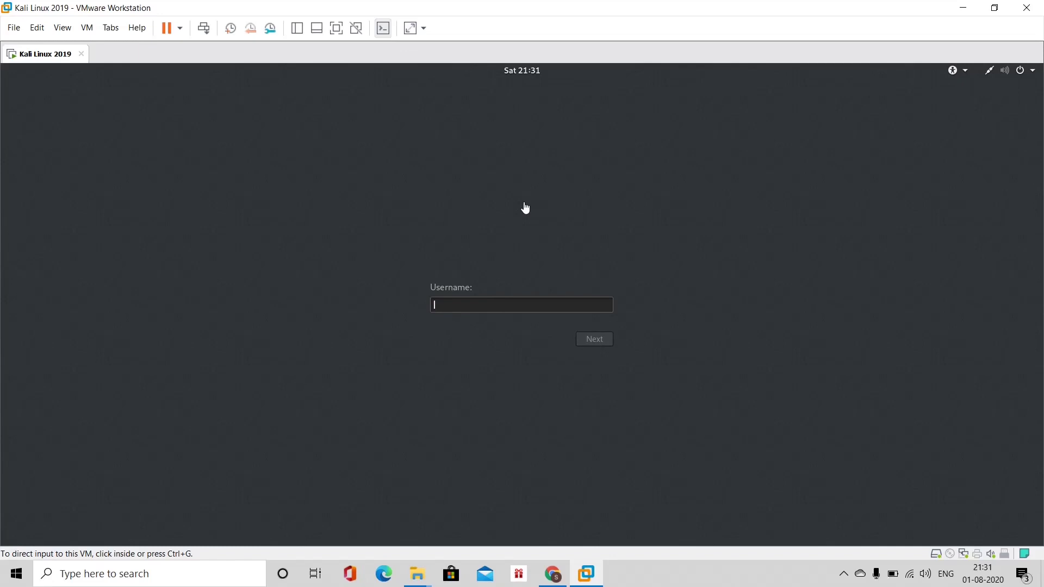
# Log in with username root and the account password to reach the Kali desktop.
pyautogui.click(531, 238)
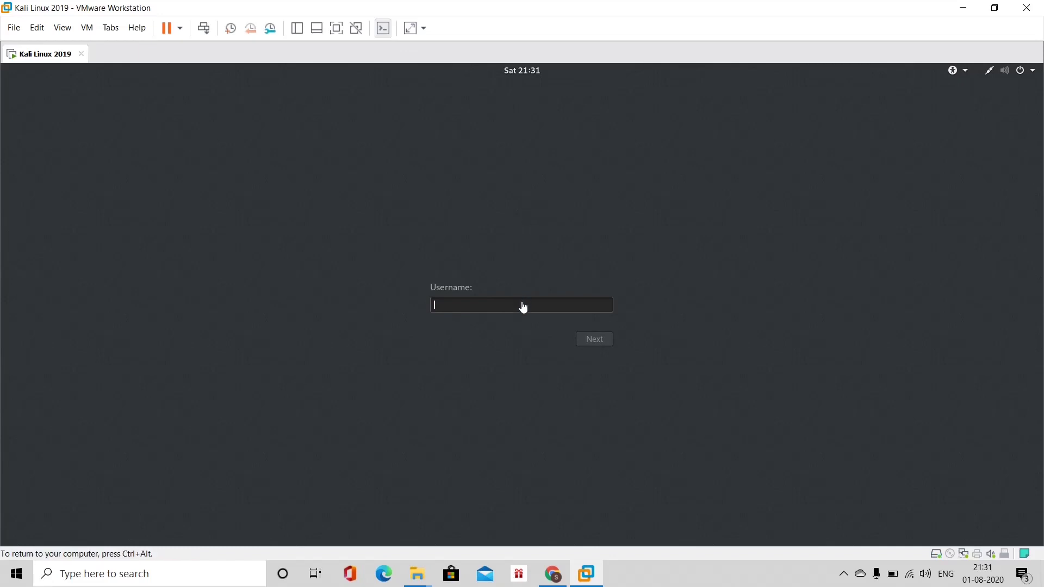
pyautogui.write('root')
pyautogui.press('Return')
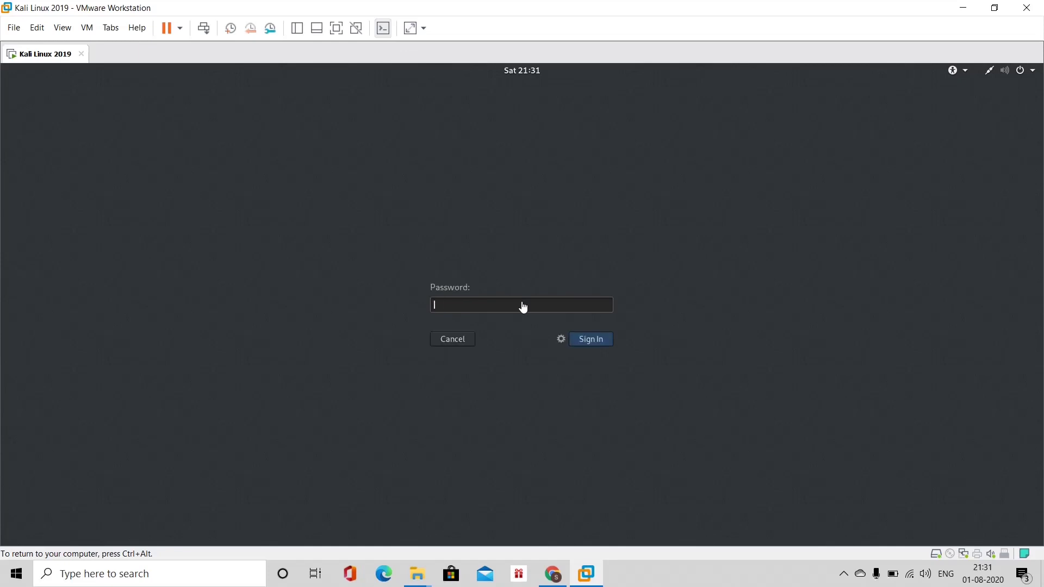
pyautogui.write('toor')
pyautogui.click(589, 343)
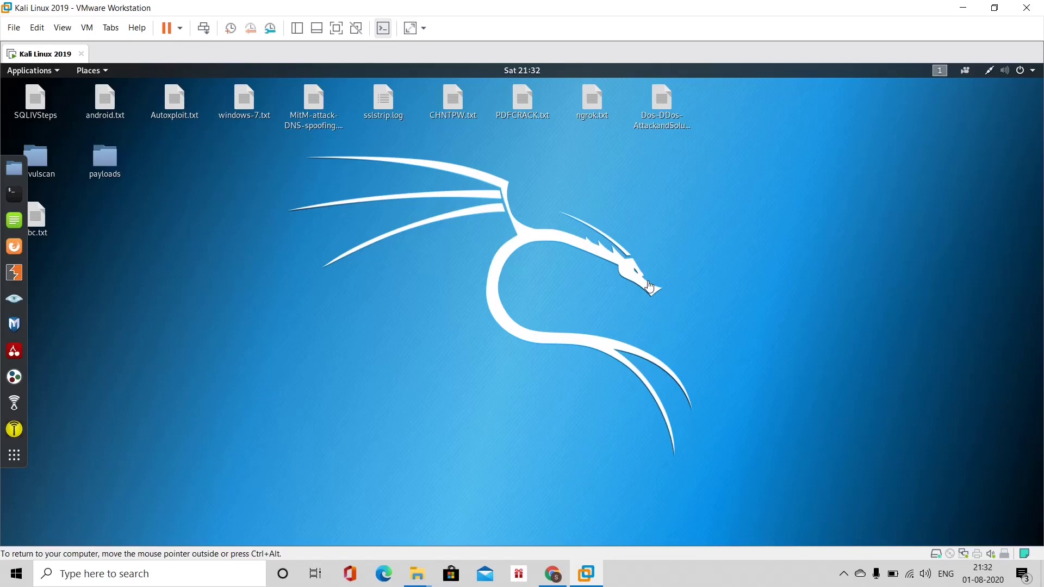
# Open a Kali terminal, move it right, and zoom its text in twice.
pyautogui.click(15, 194)
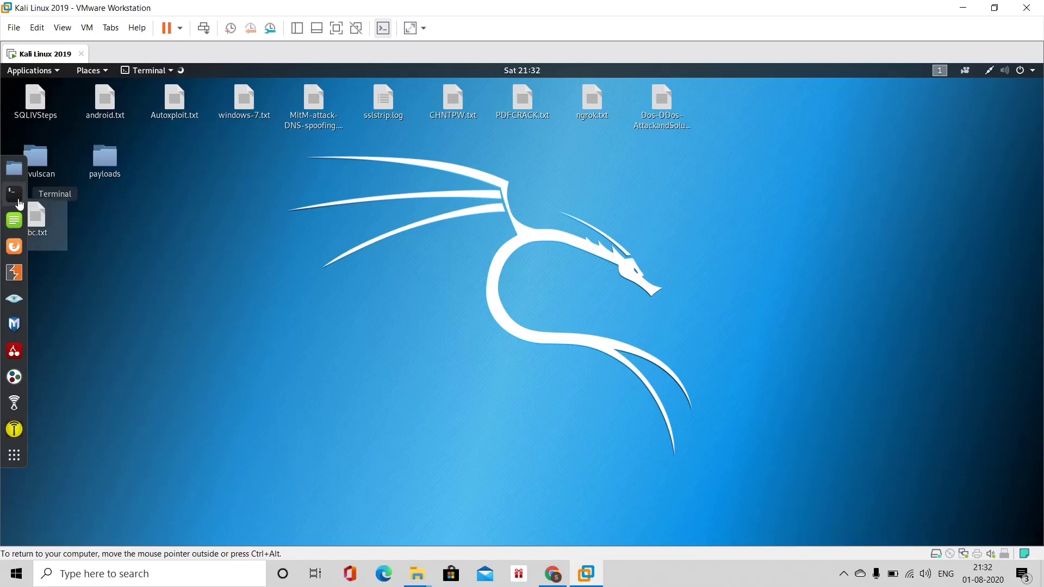
pyautogui.moveTo(261, 162); pyautogui.dragTo(487, 164)
pyautogui.click(404, 169)
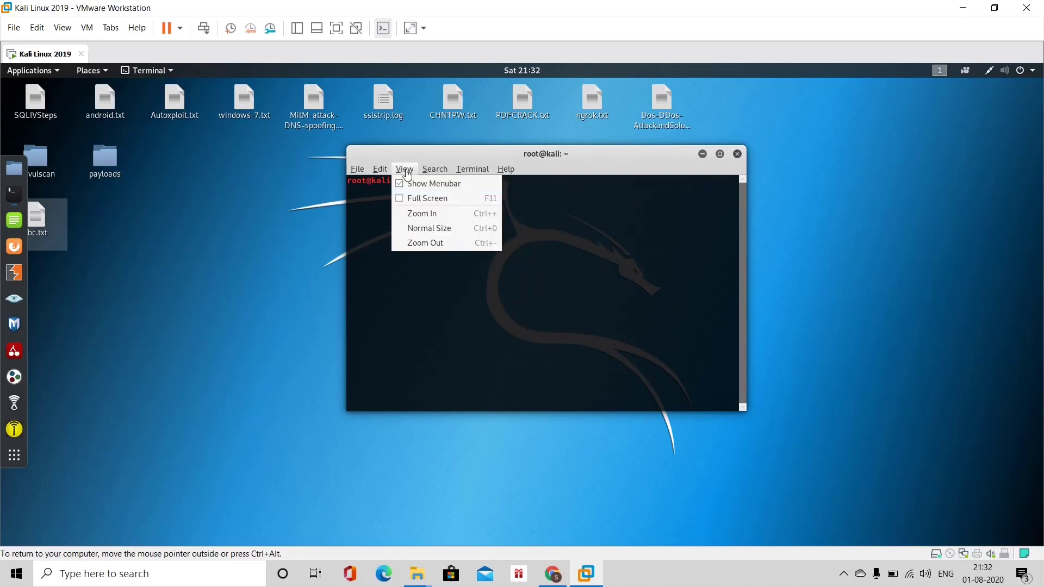
pyautogui.click(419, 214)
pyautogui.click(404, 169)
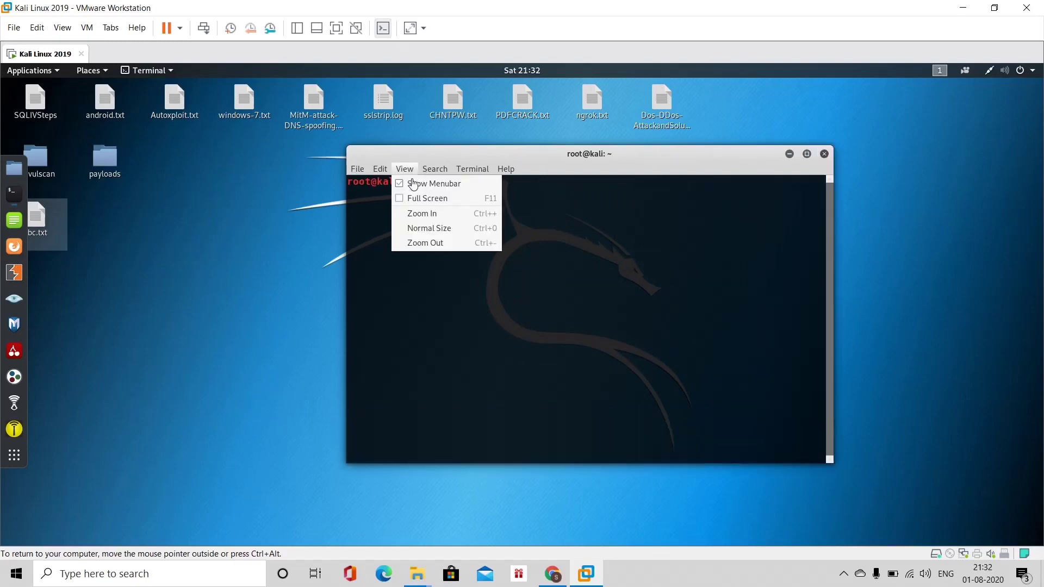
pyautogui.click(421, 212)
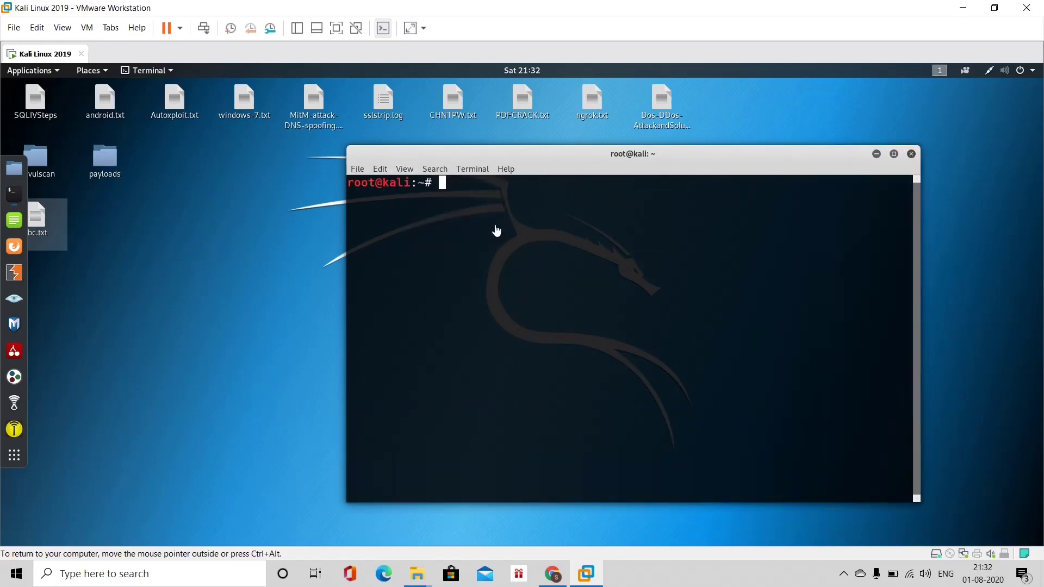
# Run ifconfig and highlight the VM's IP address 192.168.0.108.
pyautogui.write('ifconfig')
pyautogui.press('Return')
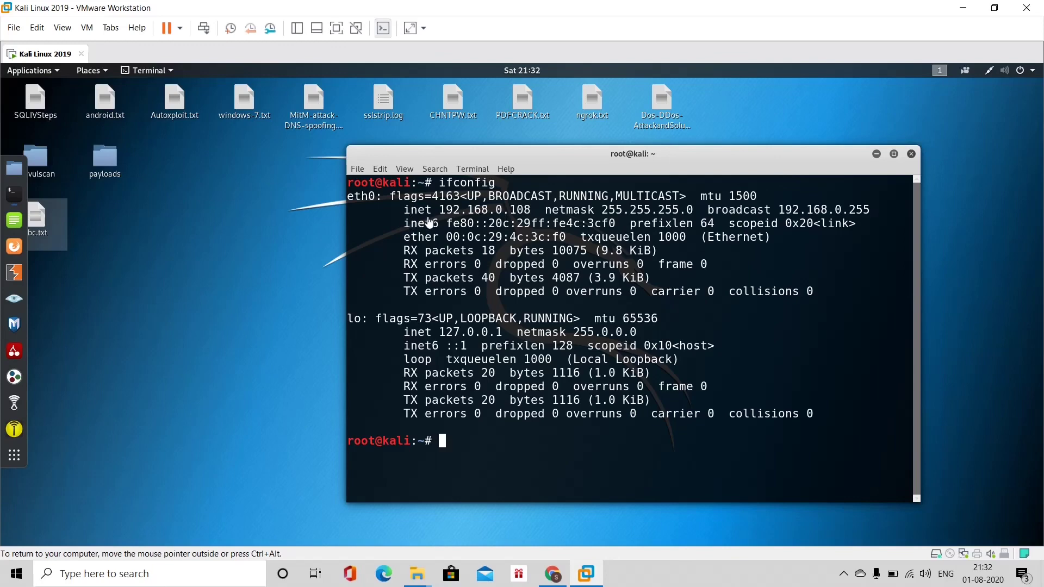
pyautogui.moveTo(440, 211); pyautogui.dragTo(534, 213)
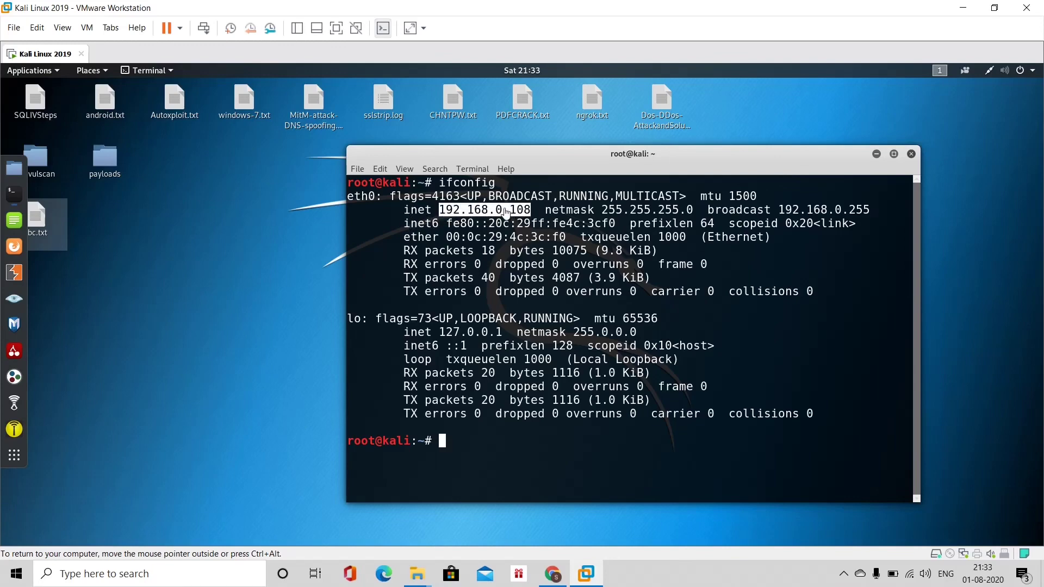